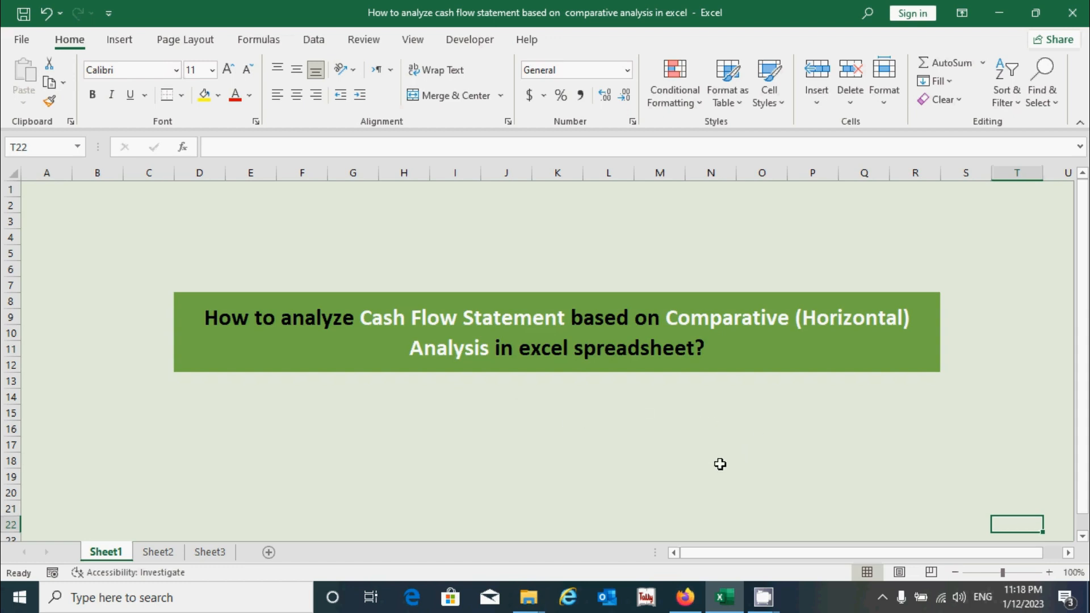
Review the question's sales revenue and cash flow statement data on Sheet2
click(158, 552)
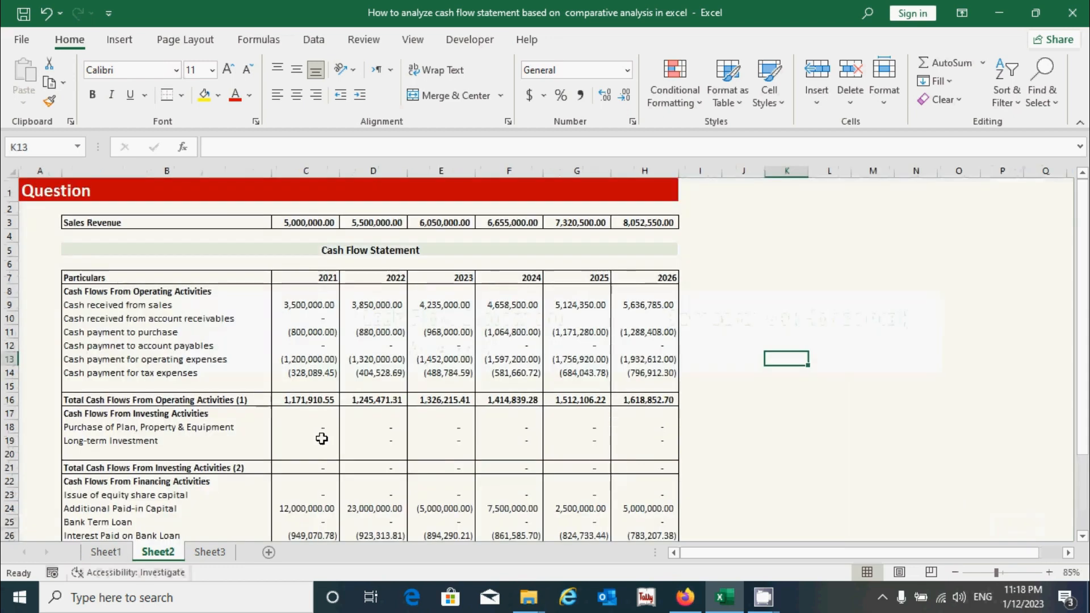
click(261, 356)
click(251, 284)
drag(250, 286, 620, 523)
scroll(438, 401, up, 1)
scroll(437, 401, up, 2)
drag(220, 218, 645, 235)
drag(227, 222, 642, 225)
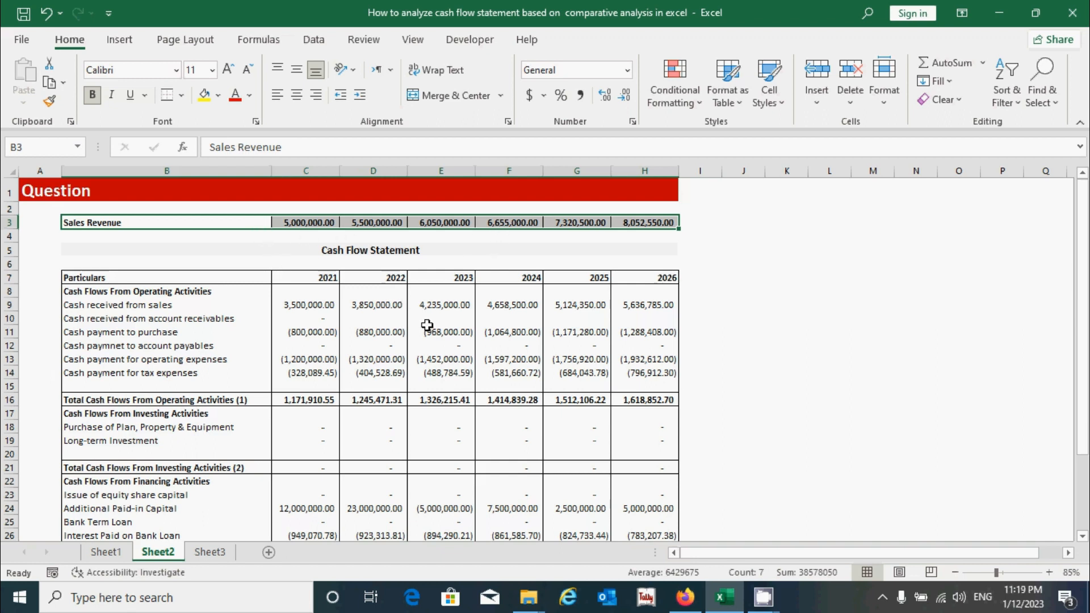
click(457, 354)
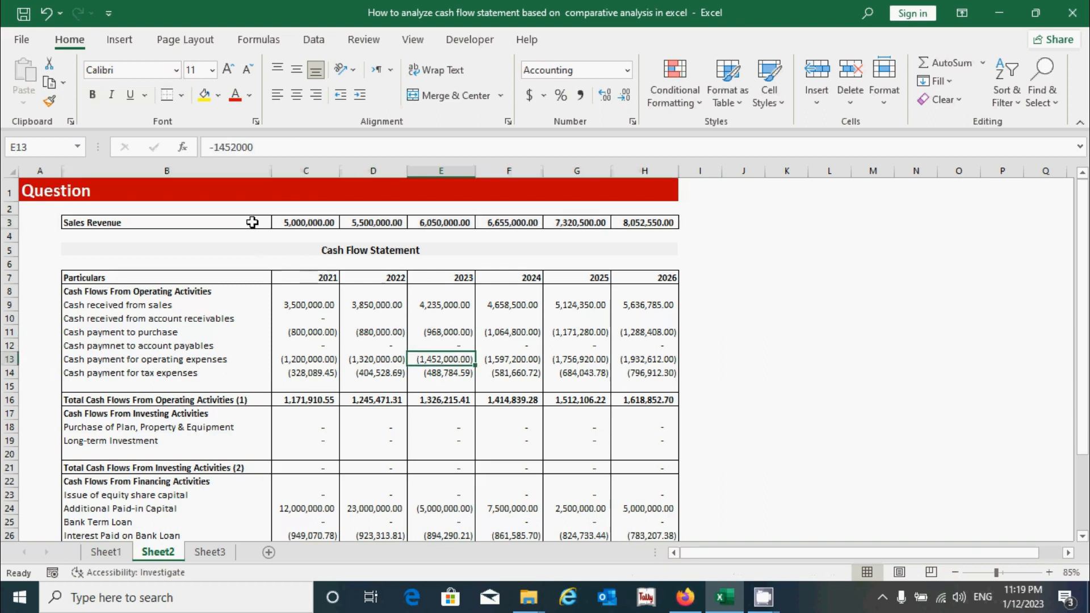
drag(252, 222, 448, 222)
click(829, 304)
drag(114, 278, 626, 503)
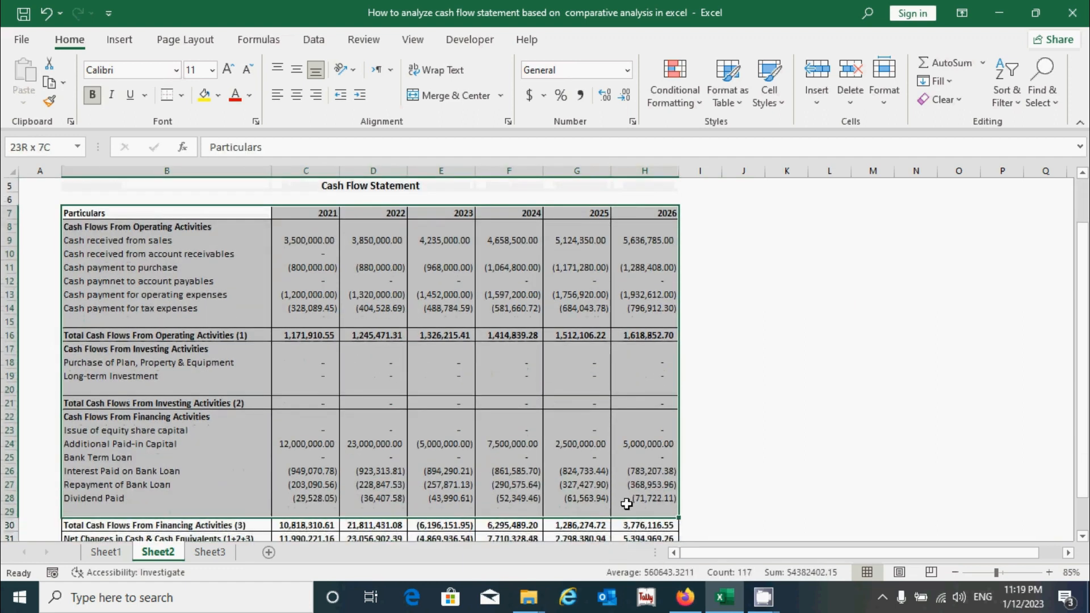
scroll(627, 503, up, 1)
click(786, 375)
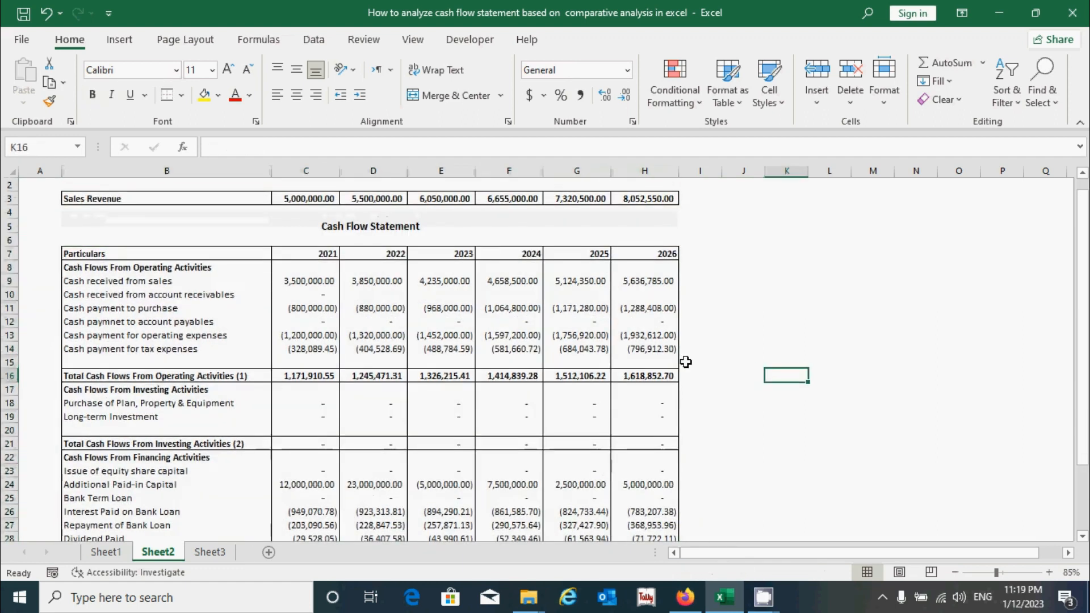
scroll(686, 361, up, 1)
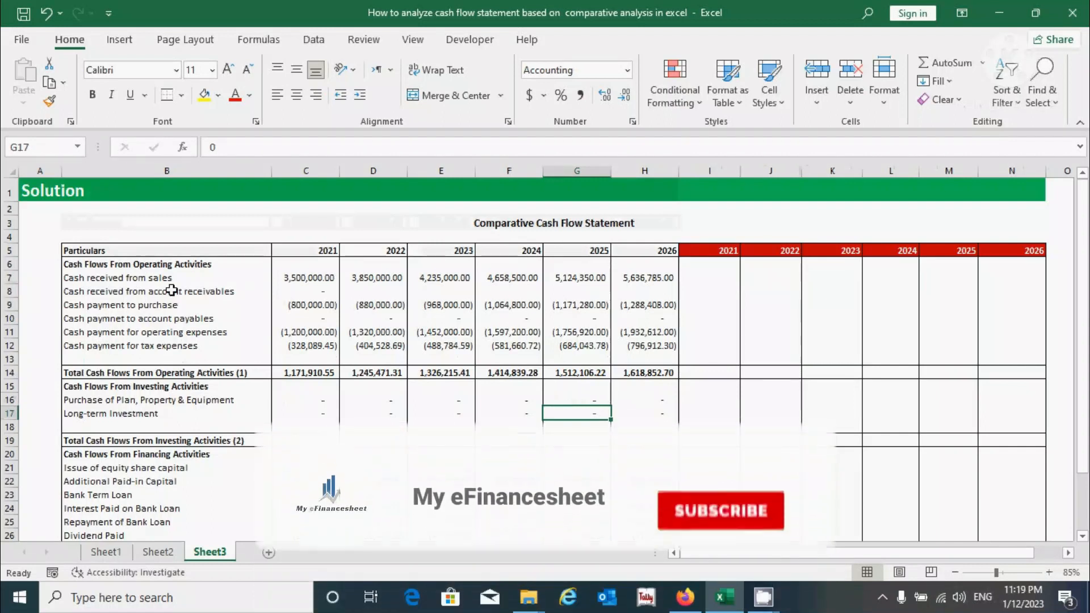
Examine the comparative cash flow statement layout and empty analysis columns on Sheet3
drag(85, 250, 645, 521)
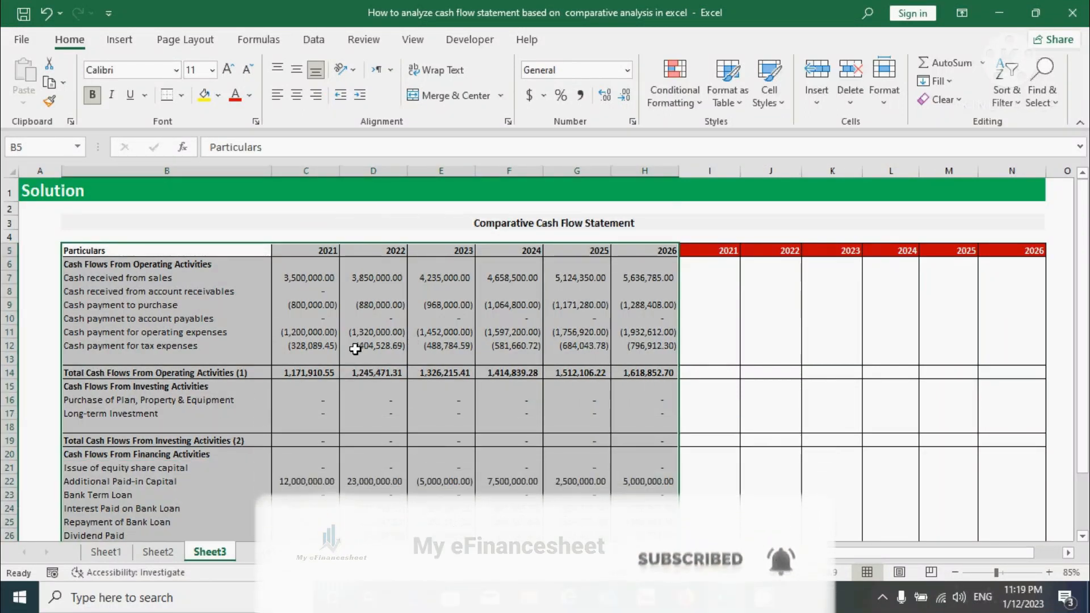
drag(710, 270, 988, 519)
scroll(801, 360, up, 2)
click(712, 278)
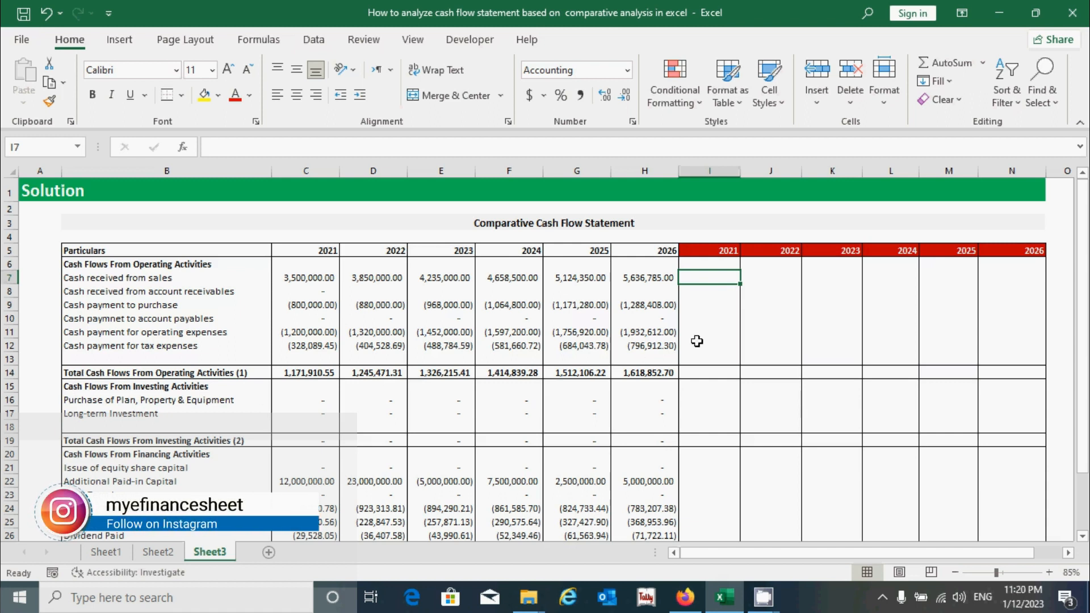
click(757, 281)
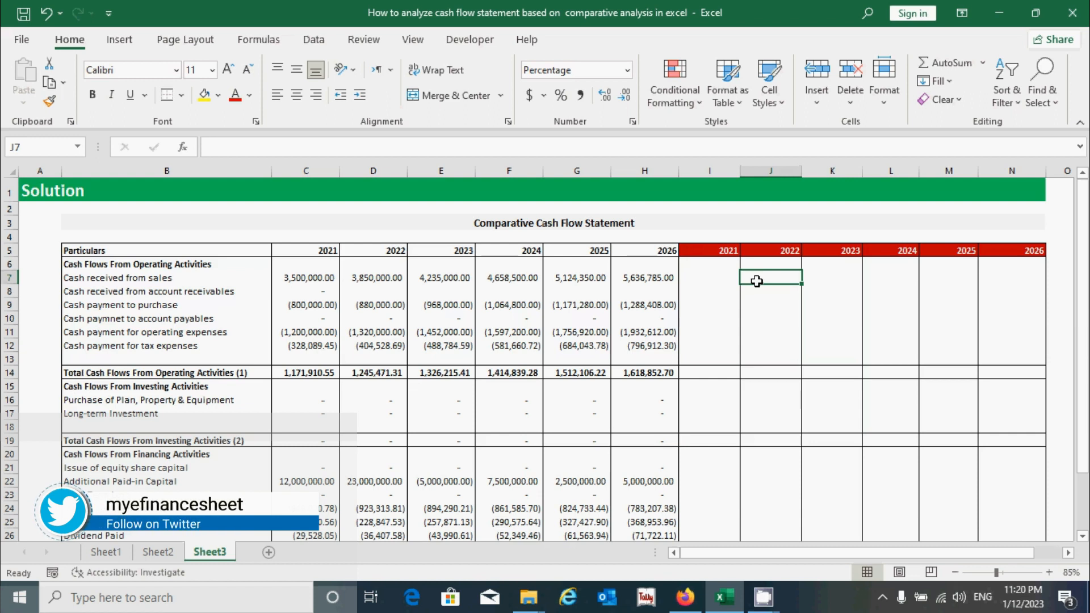
scroll(759, 297, down, 4)
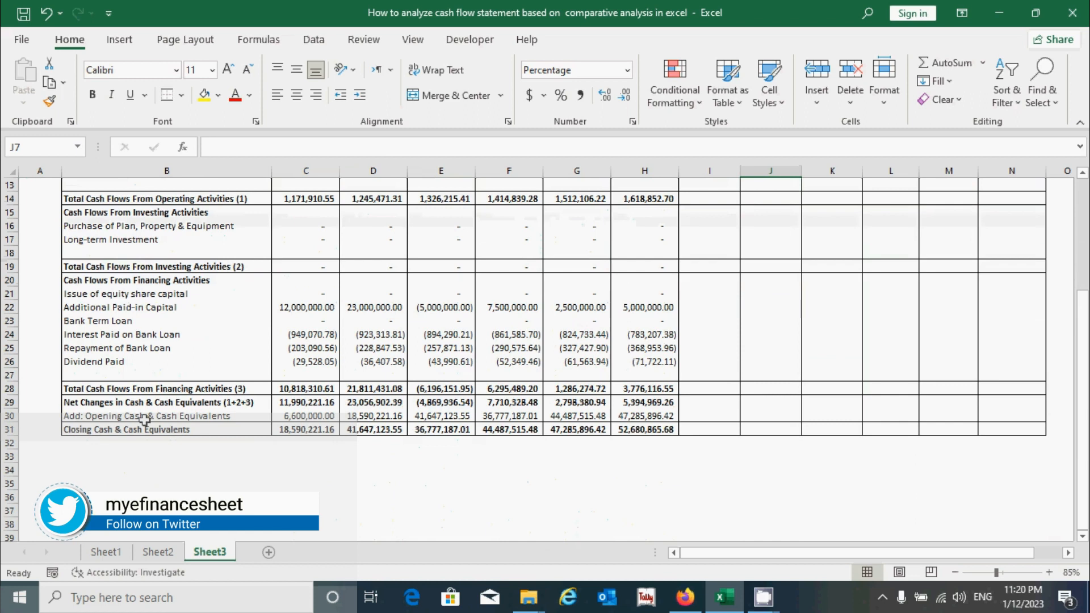
drag(142, 430, 675, 430)
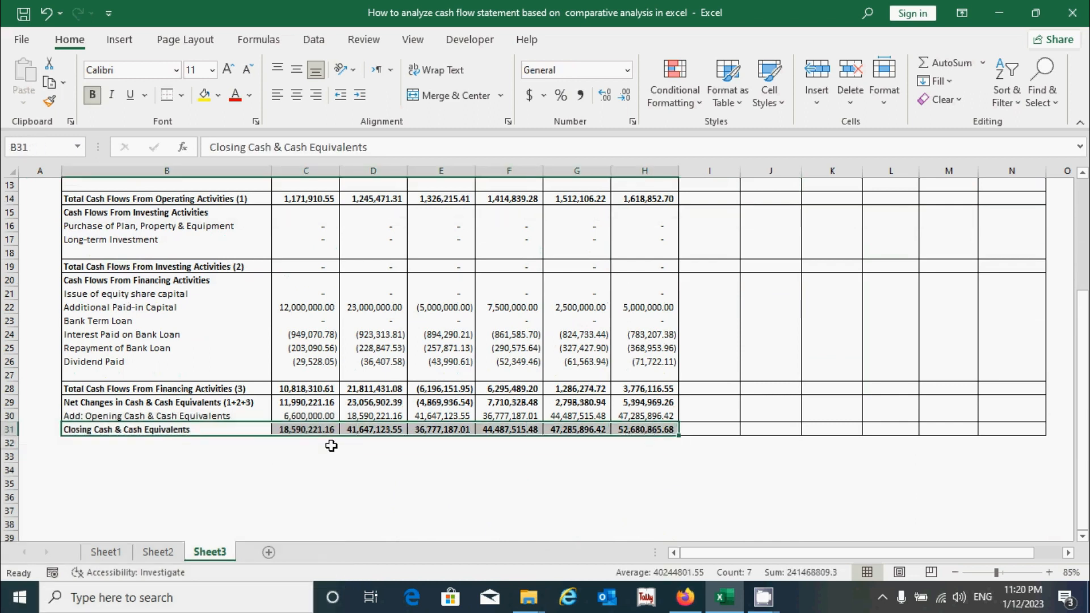
scroll(331, 446, up, 1)
scroll(348, 447, up, 1)
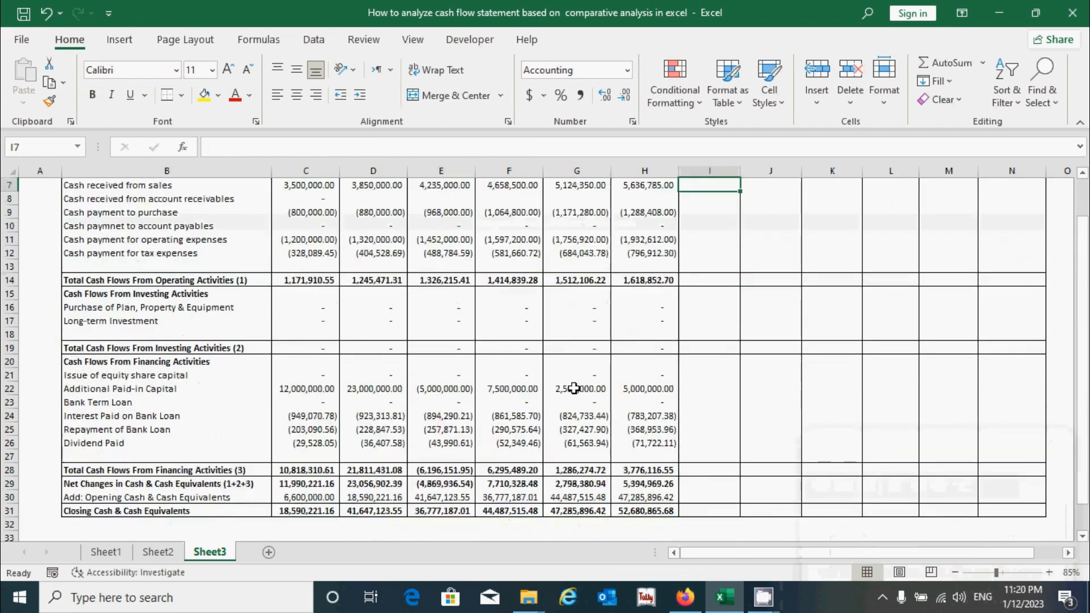
scroll(574, 388, down, 1)
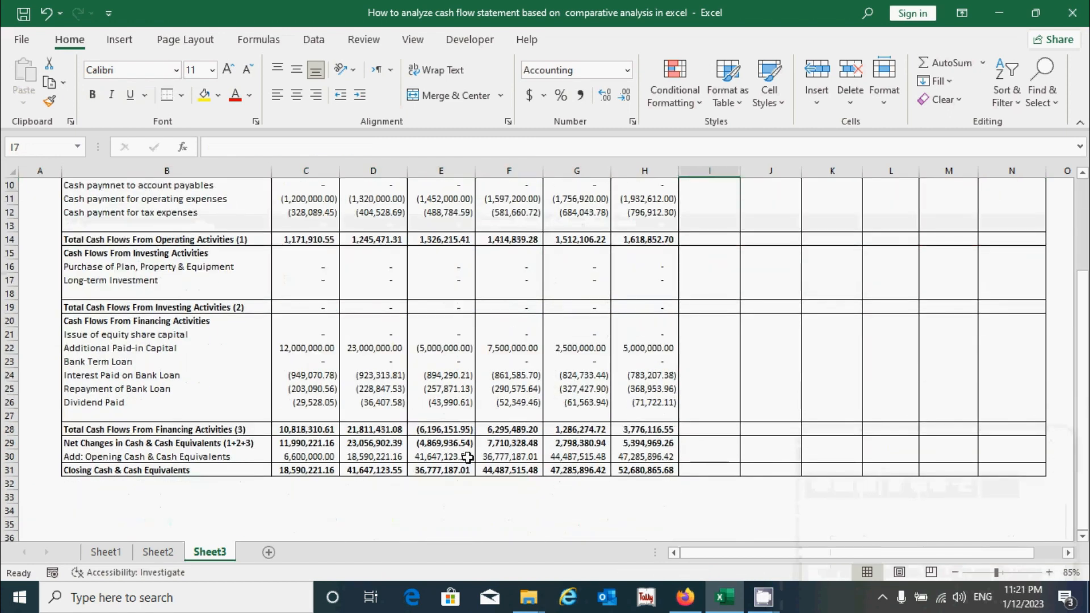
scroll(653, 419, up, 3)
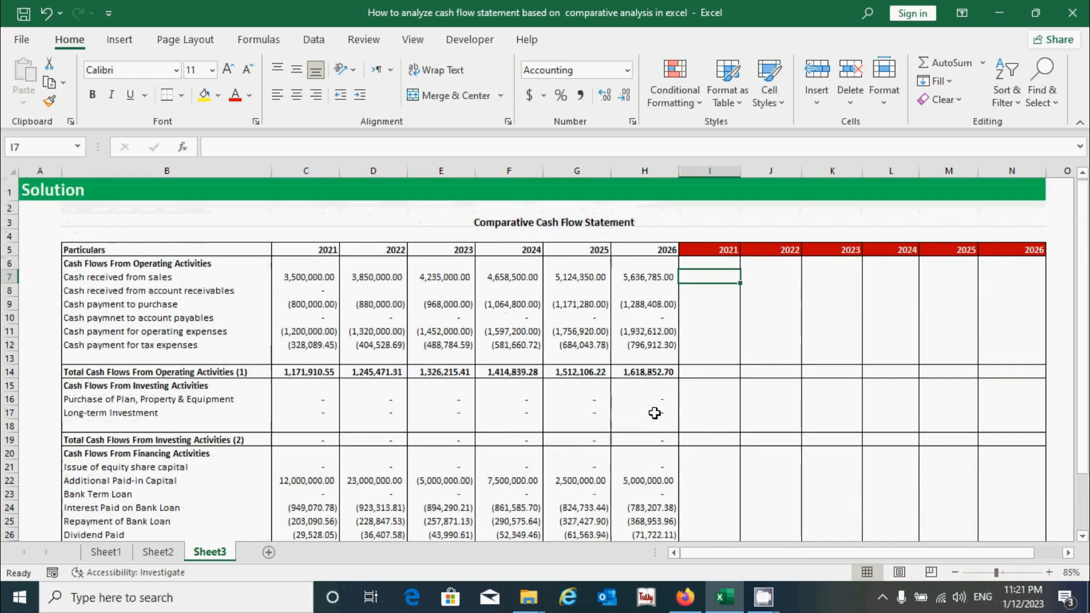
click(761, 282)
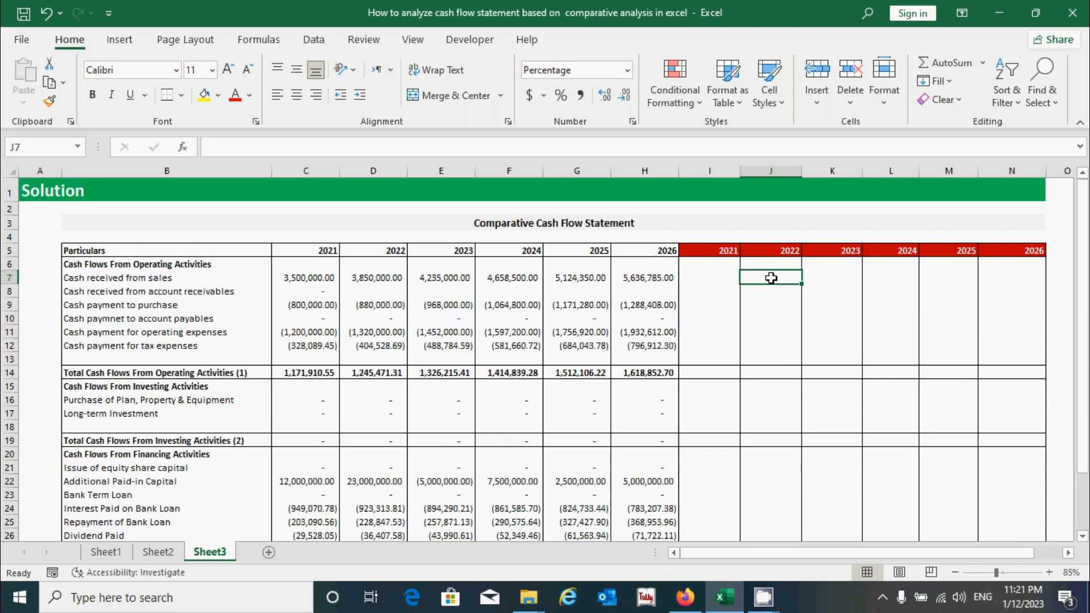
click(733, 275)
click(769, 276)
click(726, 278)
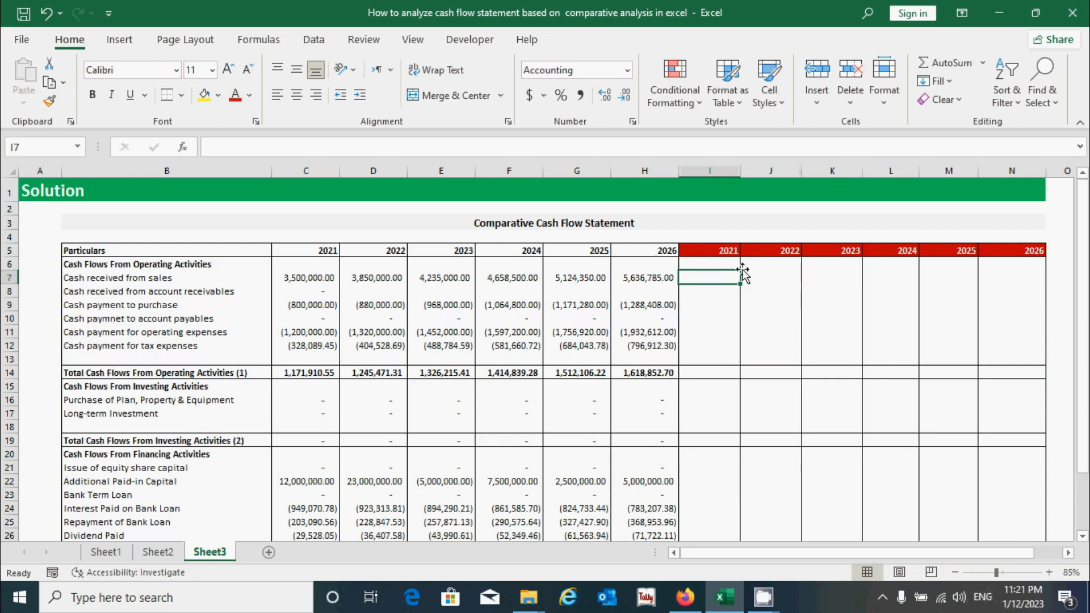
click(310, 277)
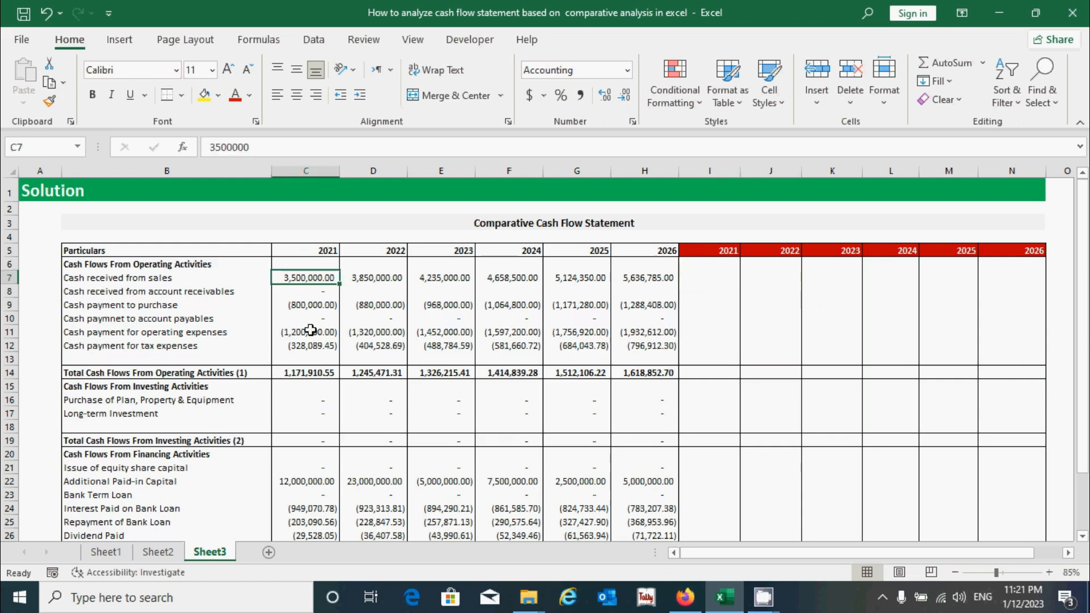
click(710, 278)
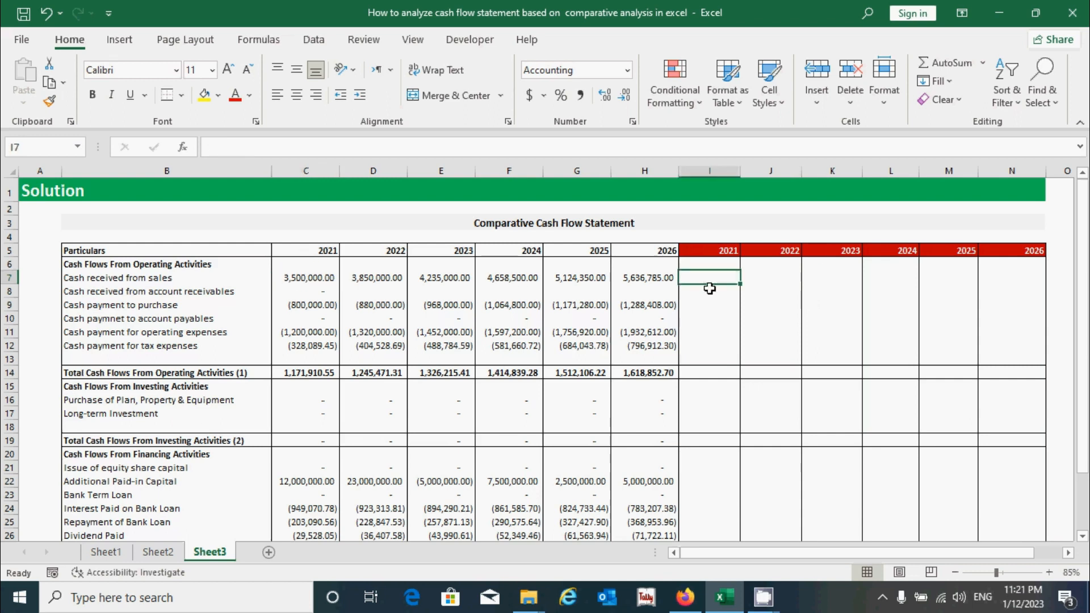
click(782, 277)
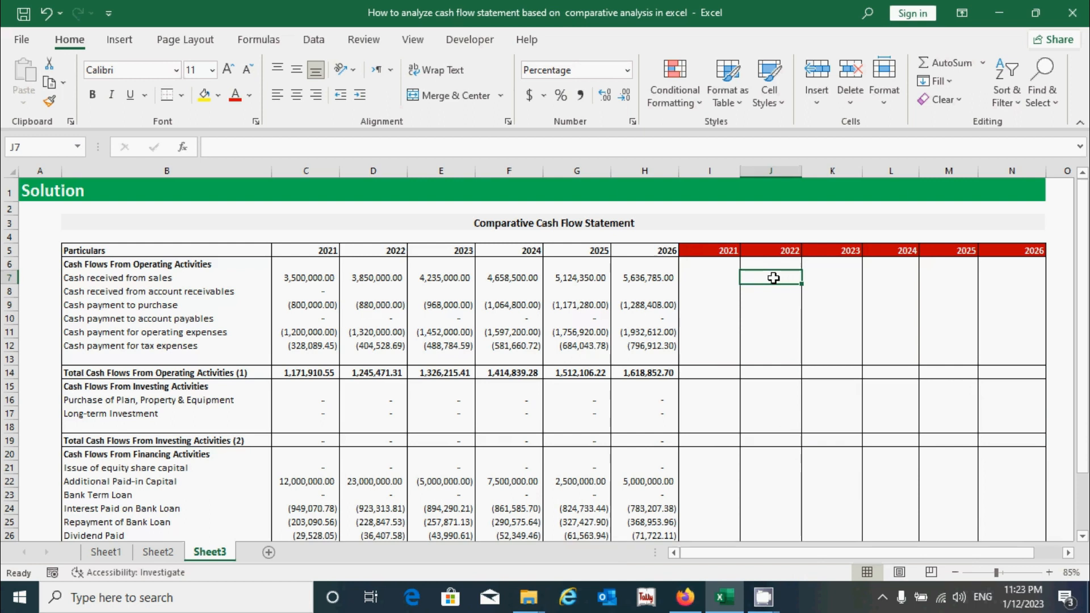
Enter the formula =(D7-C7)/C7 in J7 for the 2022 change in cash received from sales
text(=)
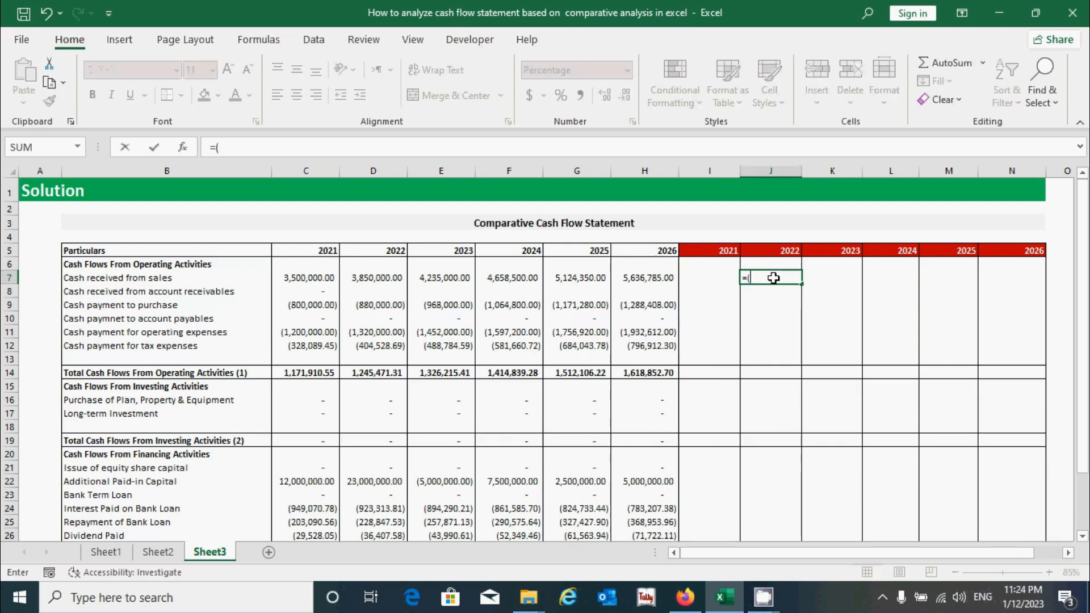
text(()
click(381, 277)
text(-)
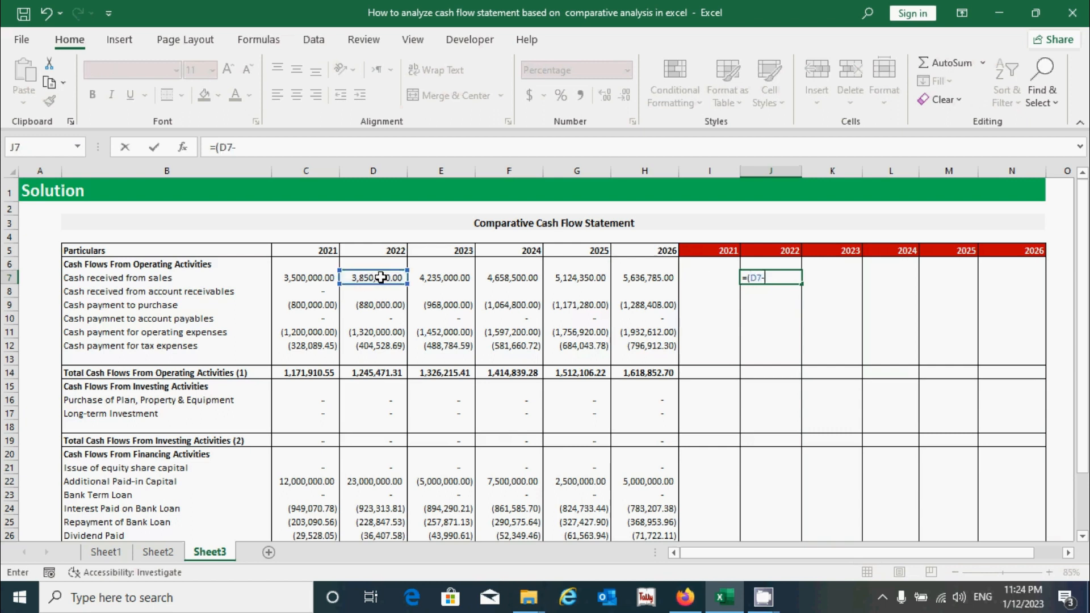
click(304, 277)
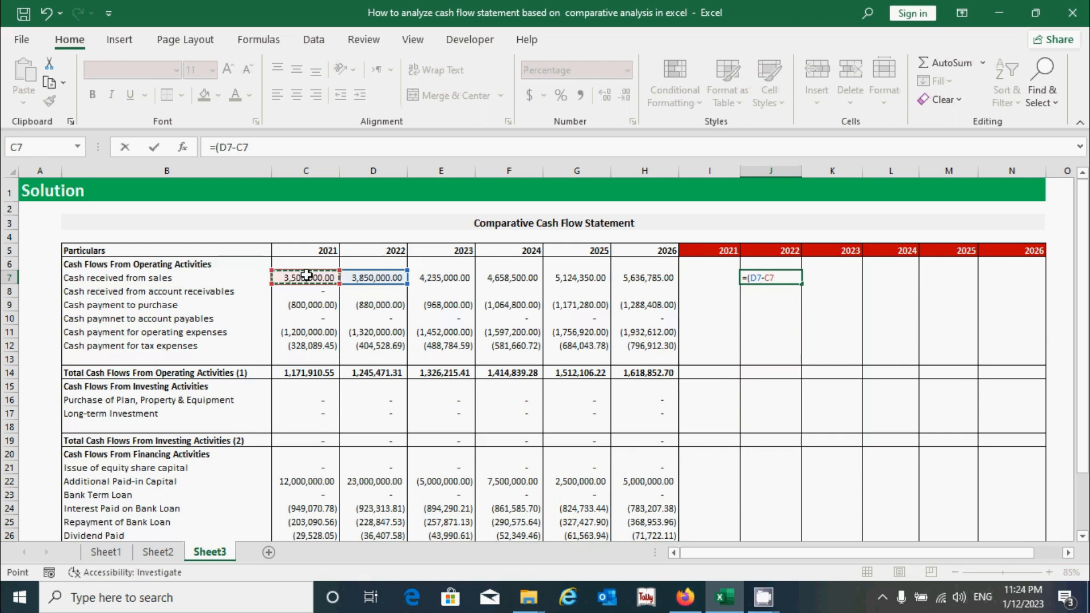
text()/)
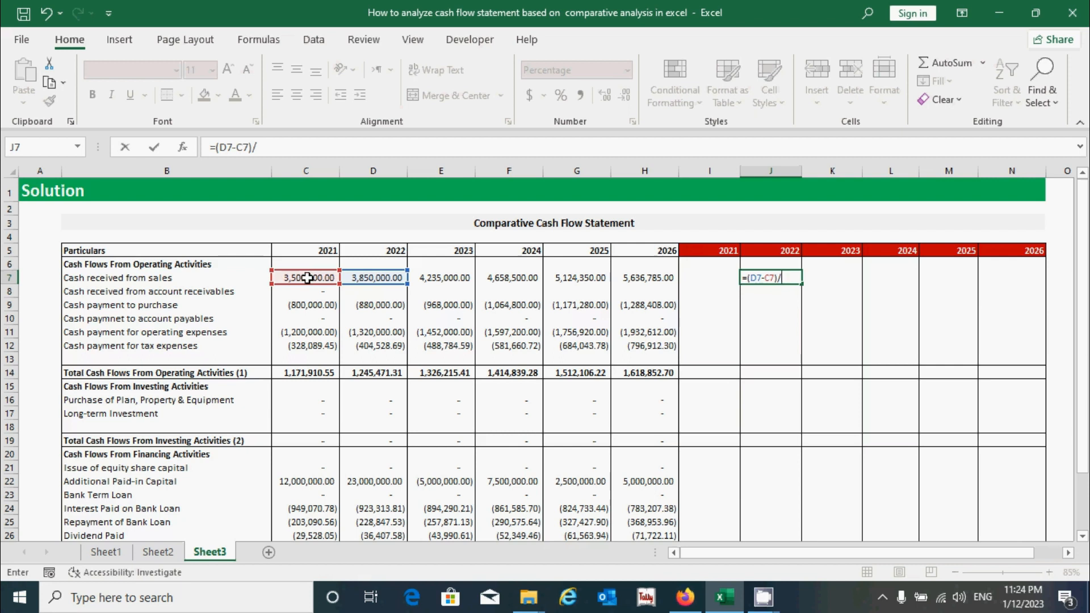
click(307, 278)
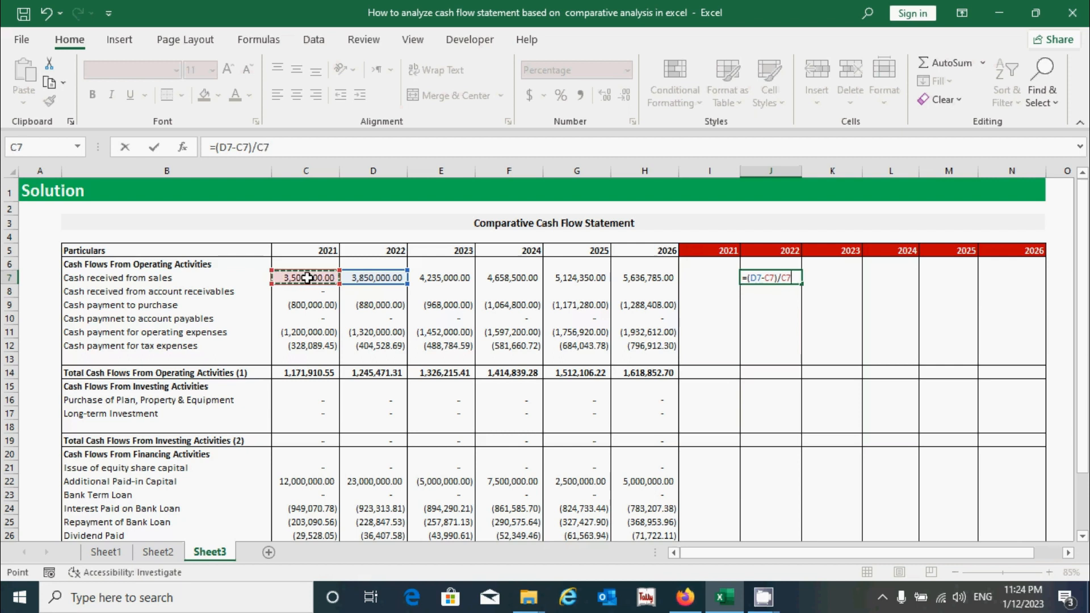
key(ctrl+Return)
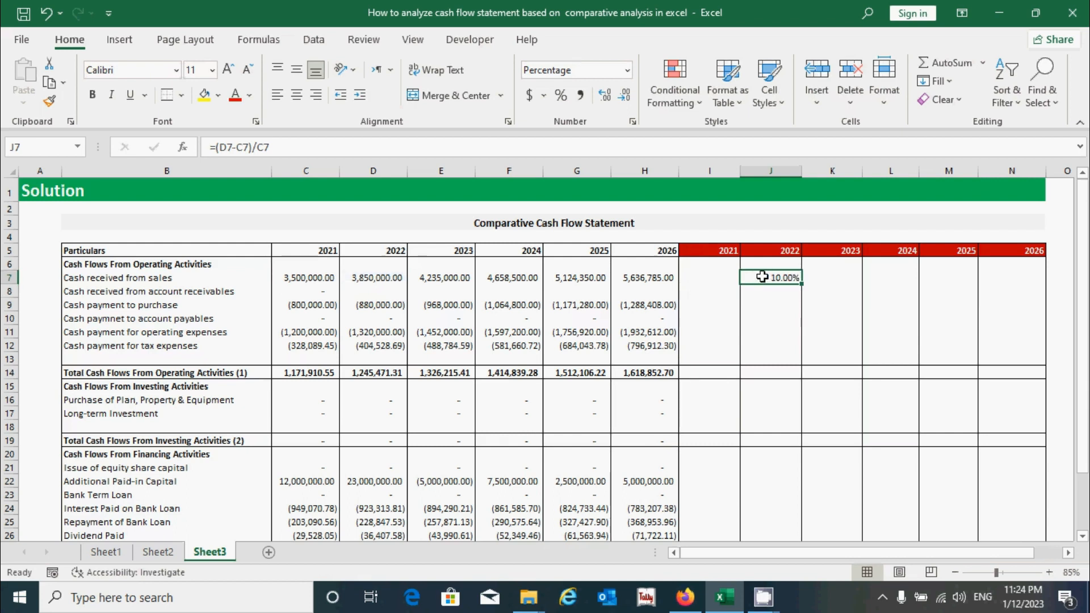
Apply the Percentage number format to the analysis range J7:N32
drag(764, 279, 986, 516)
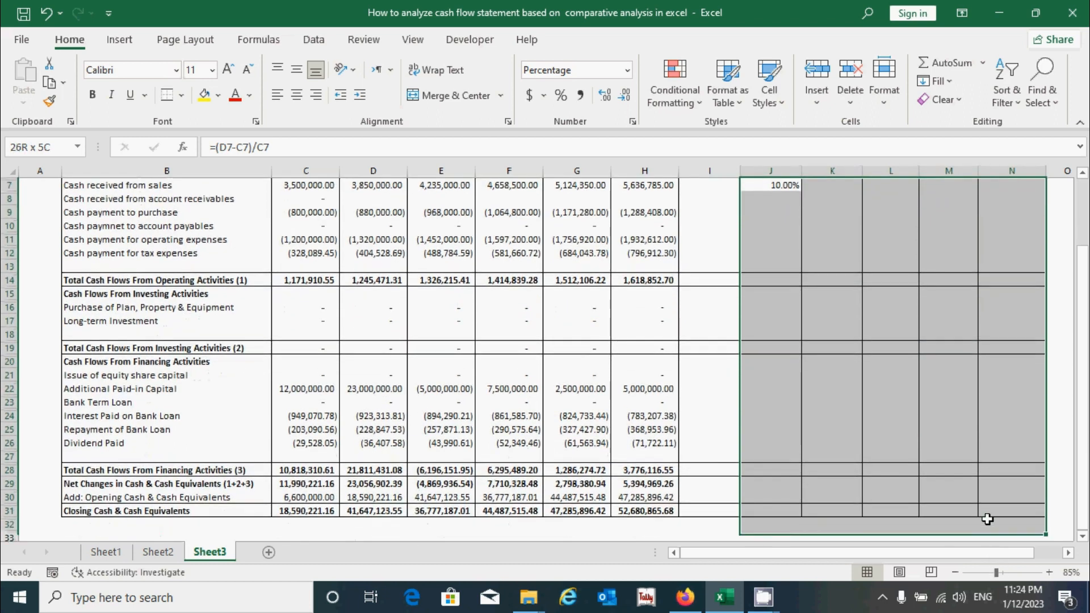
scroll(864, 384, up, 2)
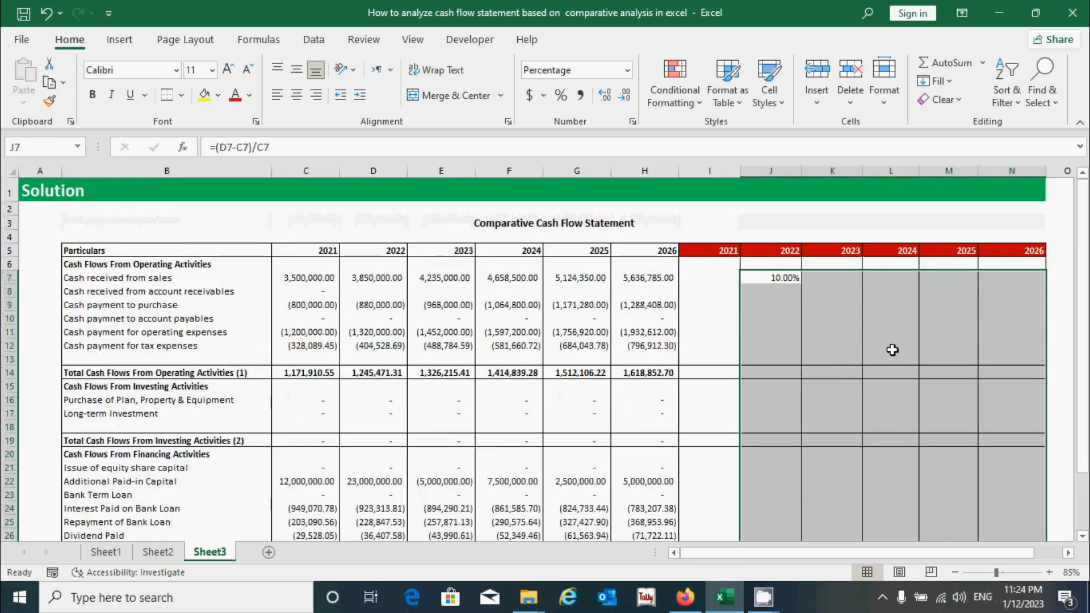
click(629, 75)
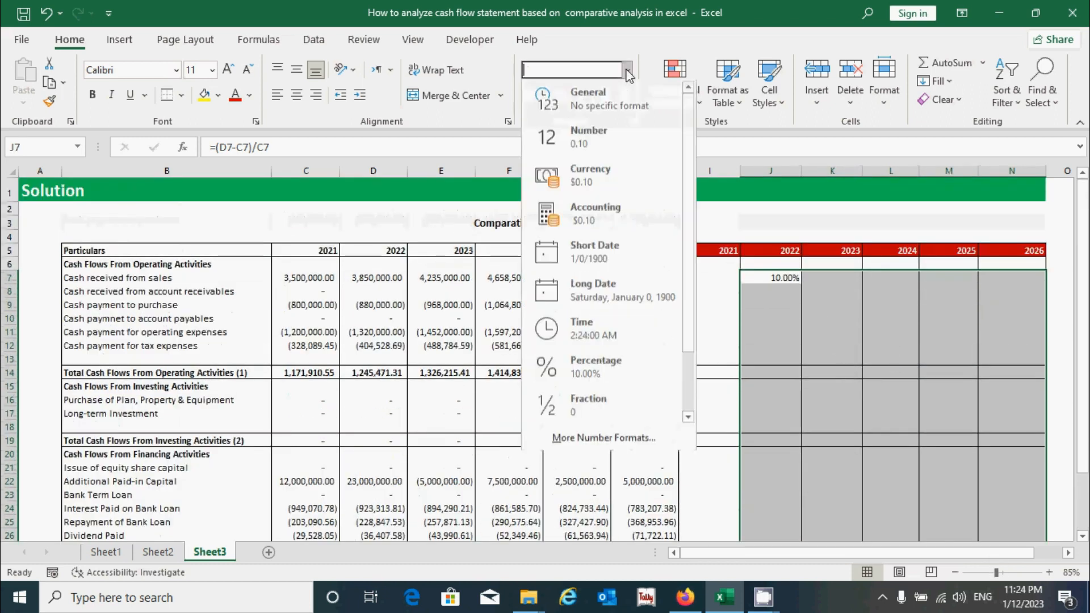
click(604, 367)
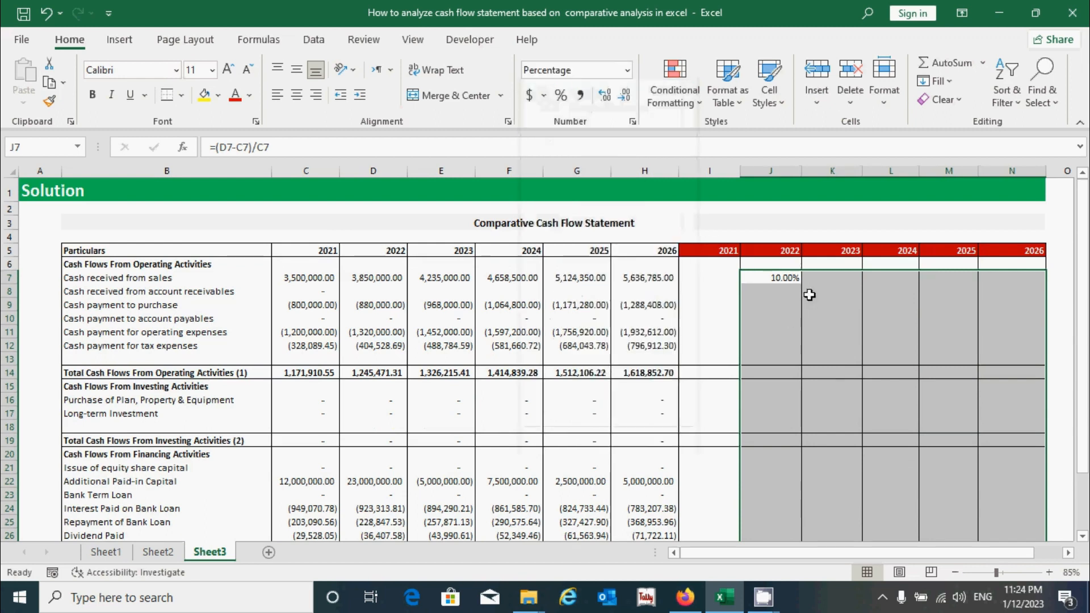
Fill the J7 formula across to N7 for 2023 through 2026
click(810, 289)
click(795, 279)
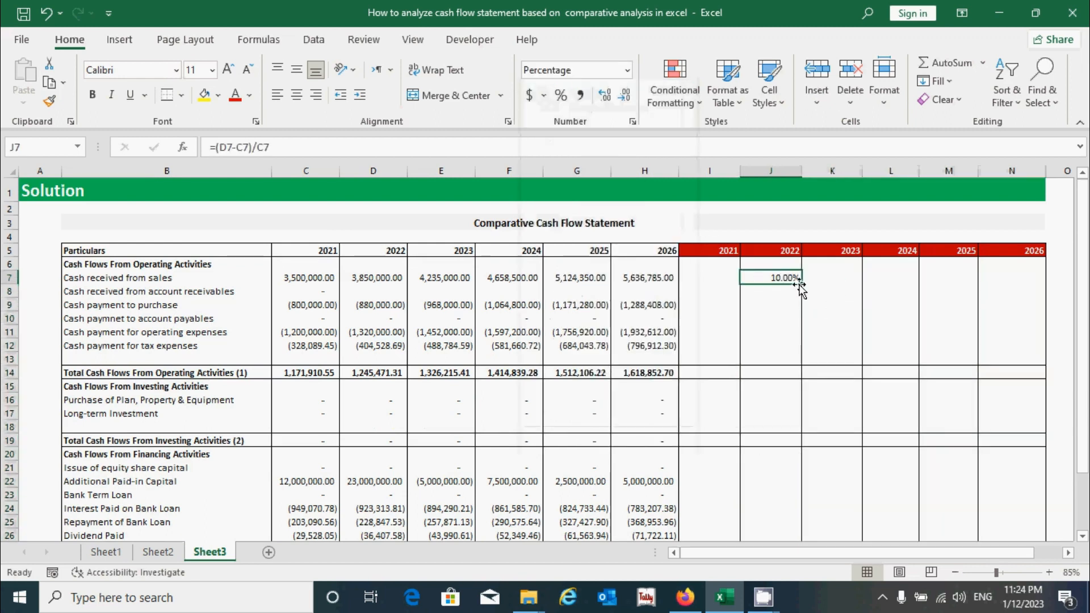
drag(805, 284, 1014, 288)
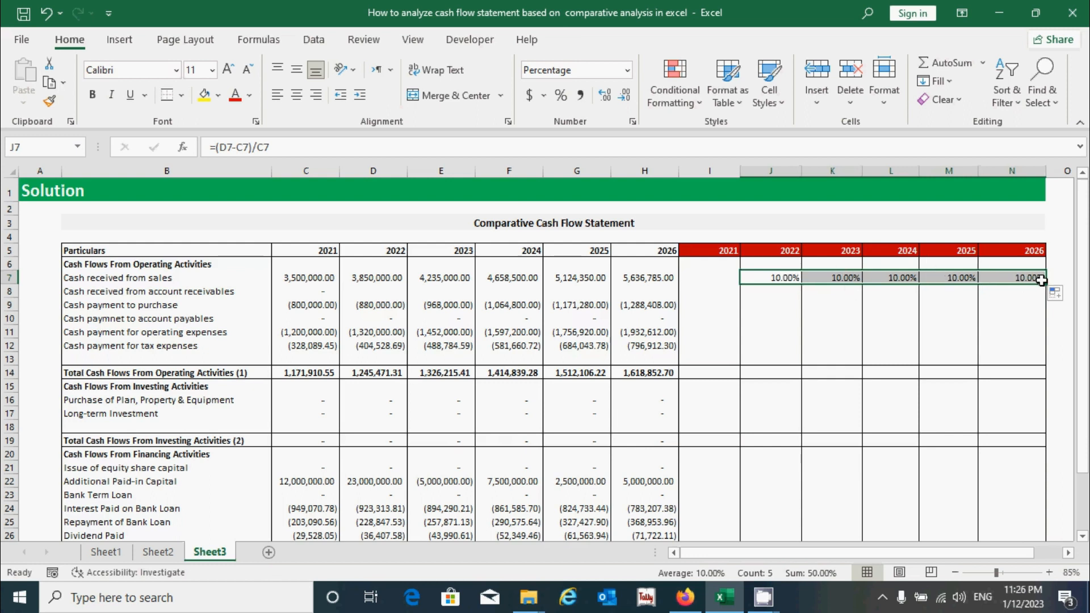
Fill the row 7 formulas down through the remaining rows of the analysis table
drag(1045, 283, 1032, 546)
scroll(844, 344, up, 2)
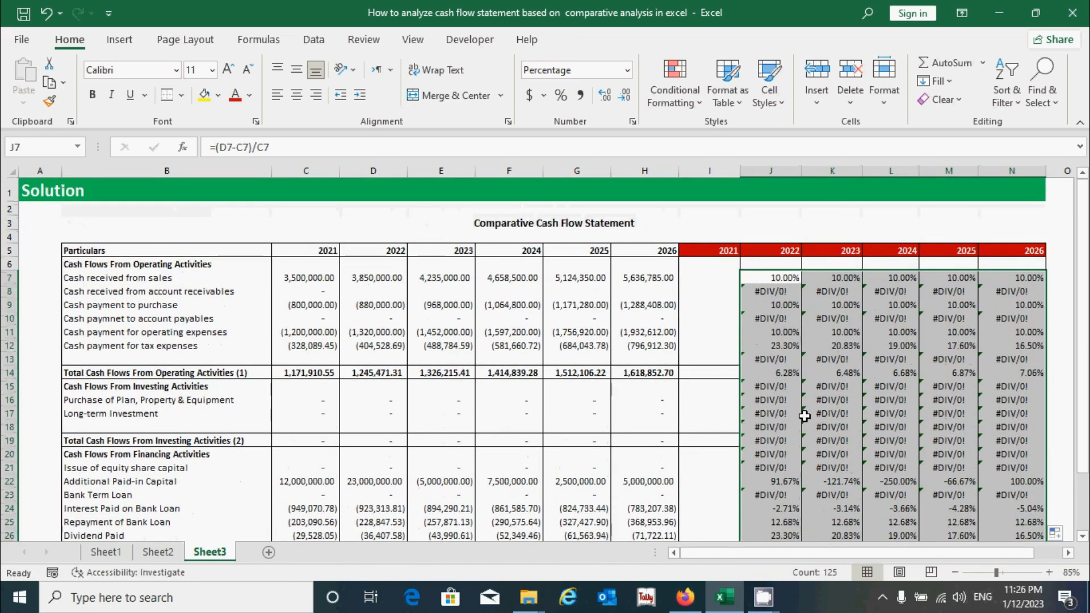
Inspect the copied change formulas and their source cells in the statement
click(770, 386)
drag(870, 402, 1010, 469)
click(784, 410)
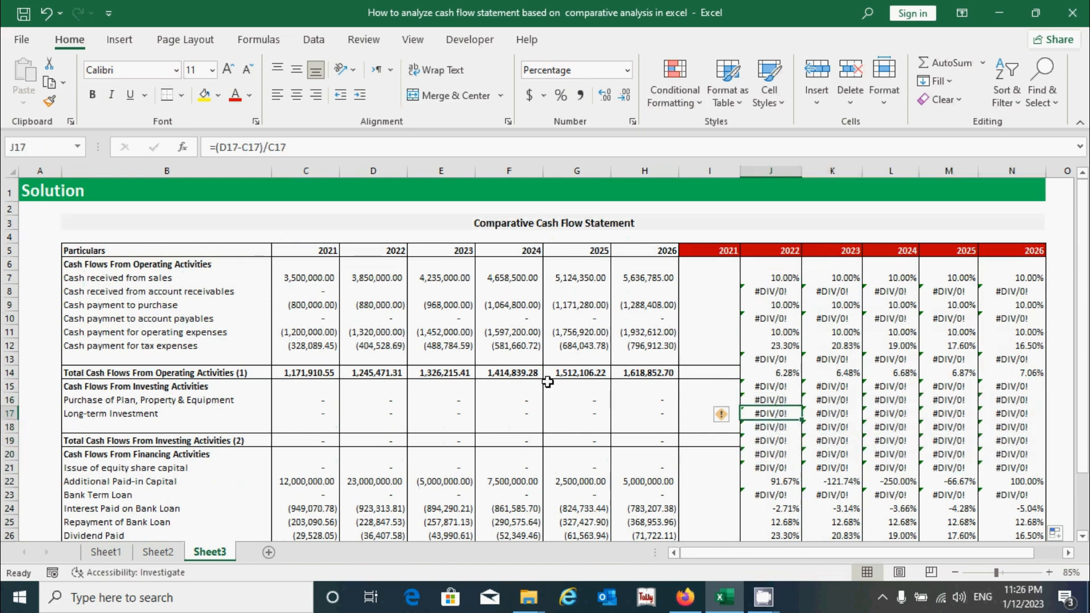
click(447, 405)
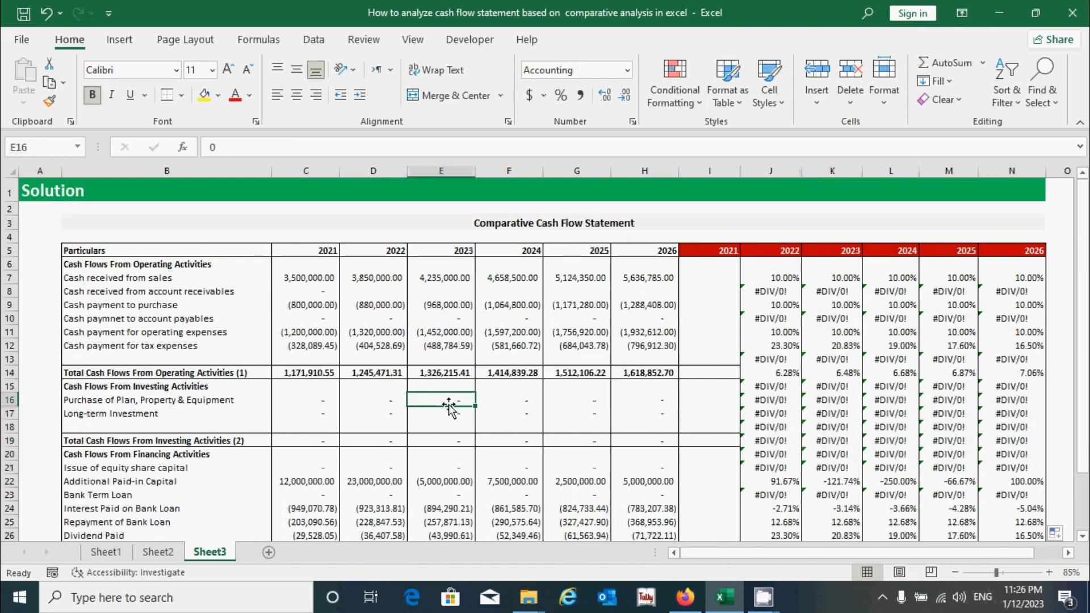
click(782, 386)
click(768, 280)
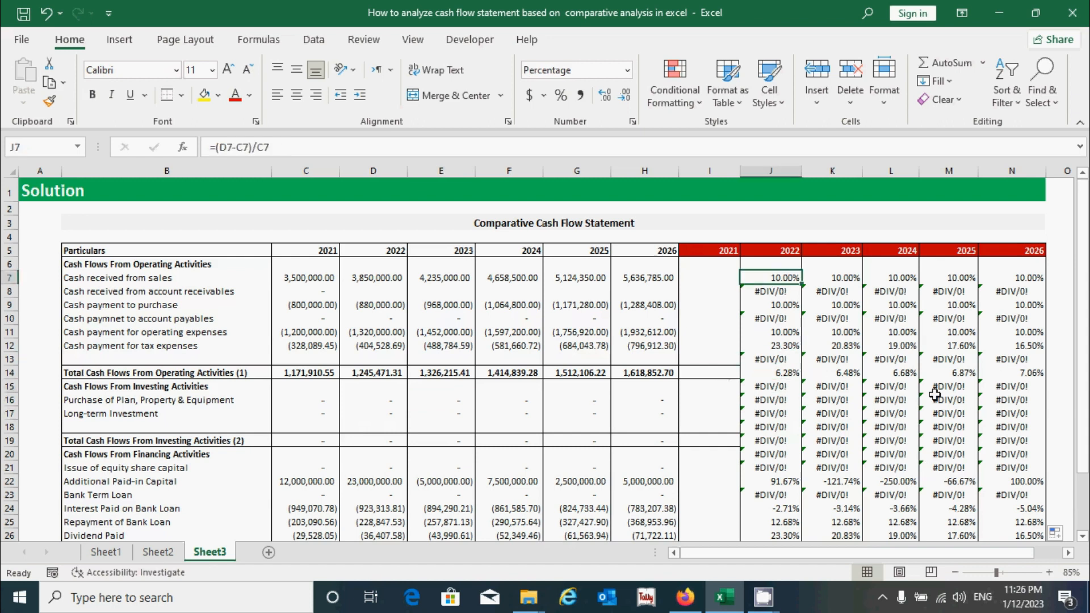
Wrap the J7 change formula in IFERROR so errors return 0: =IFERROR((D7-C7)/C7,0)
click(216, 147)
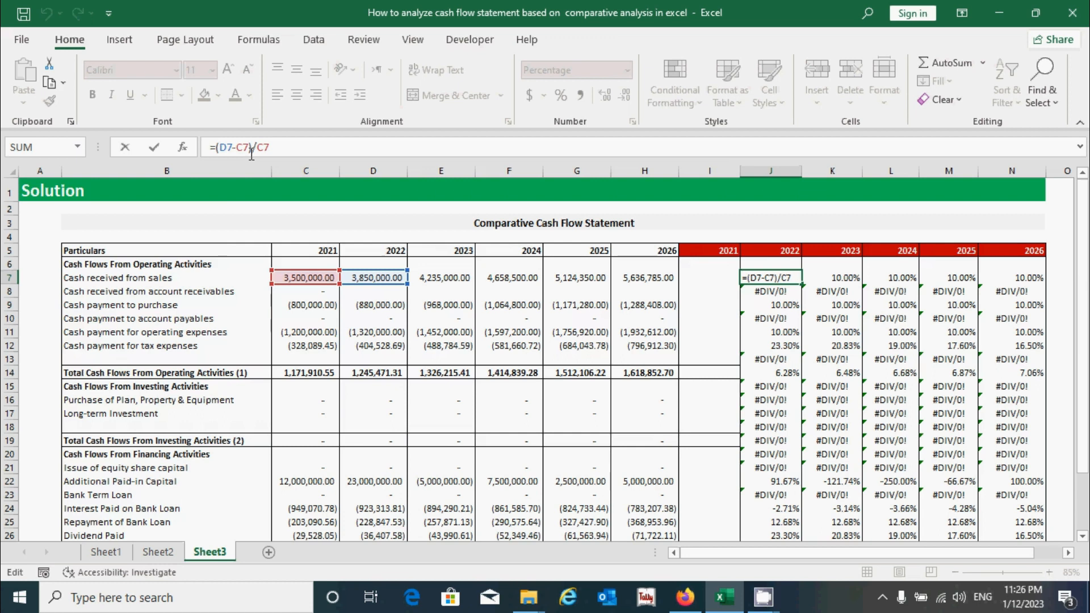
text(iferr)
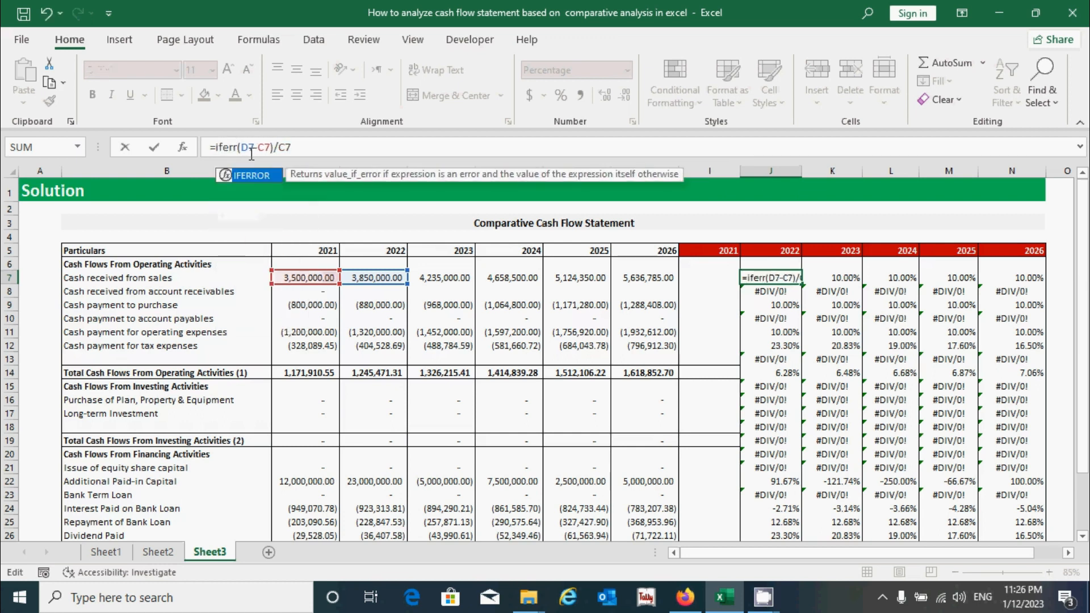
key(Tab)
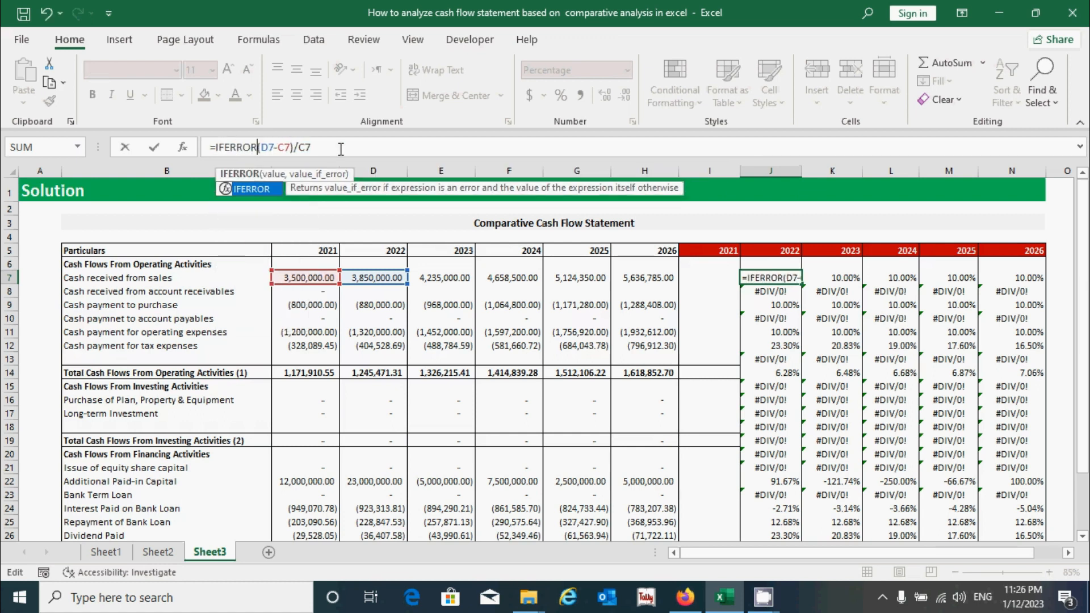
text(()
click(336, 147)
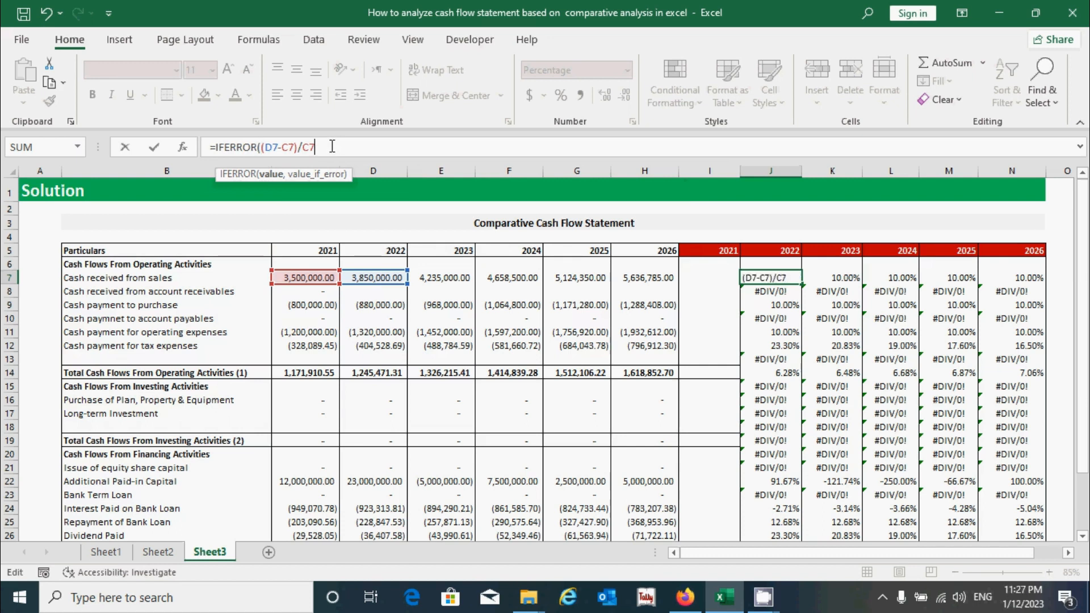
text(,0)
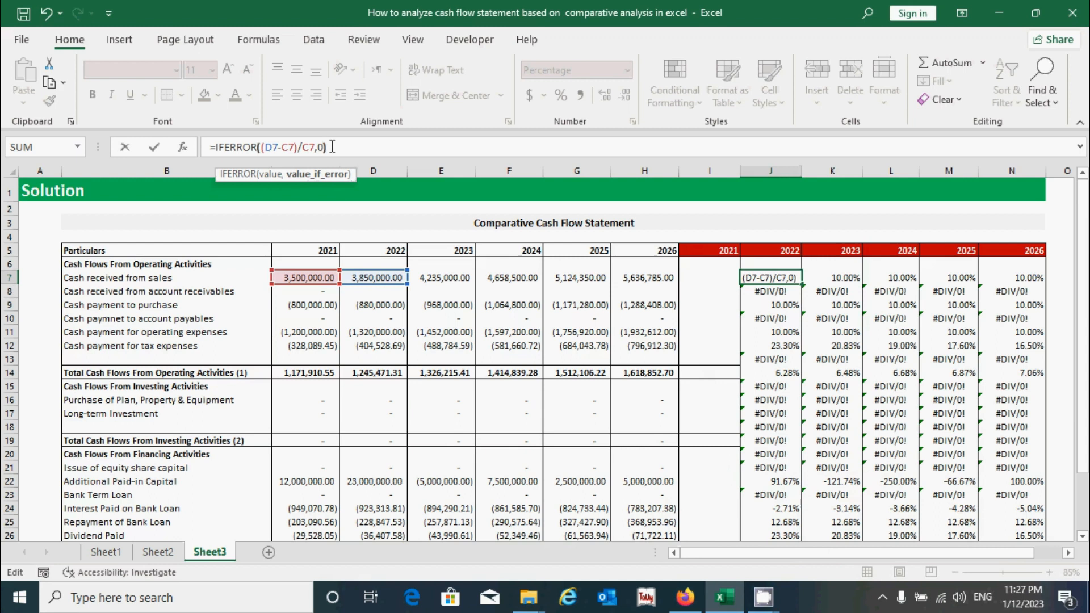
key(Return)
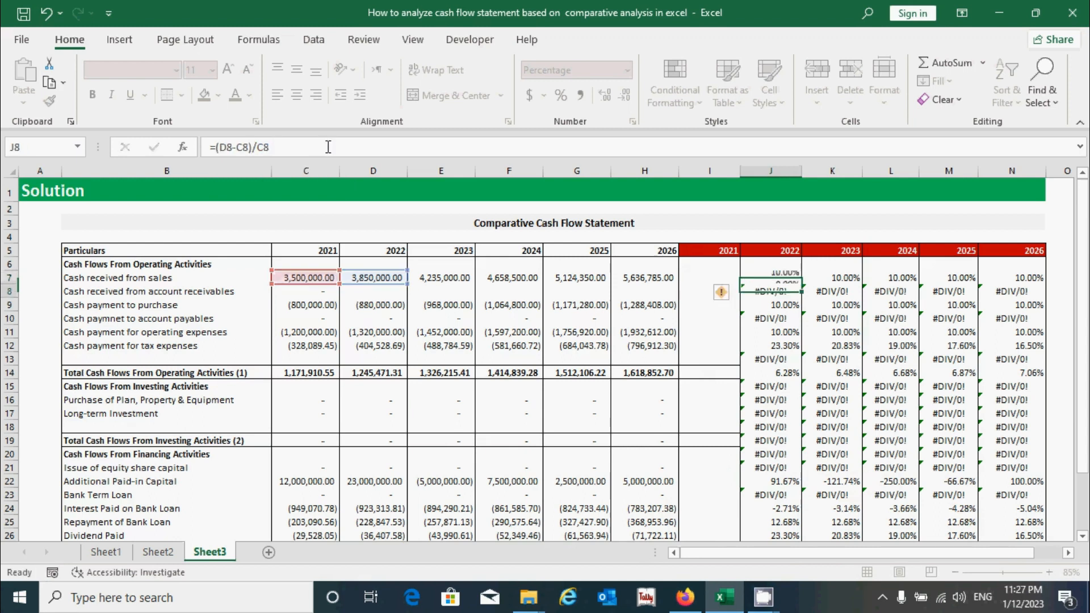
Fill the IFERROR formula across to N7 and then down through the whole analysis table
click(778, 278)
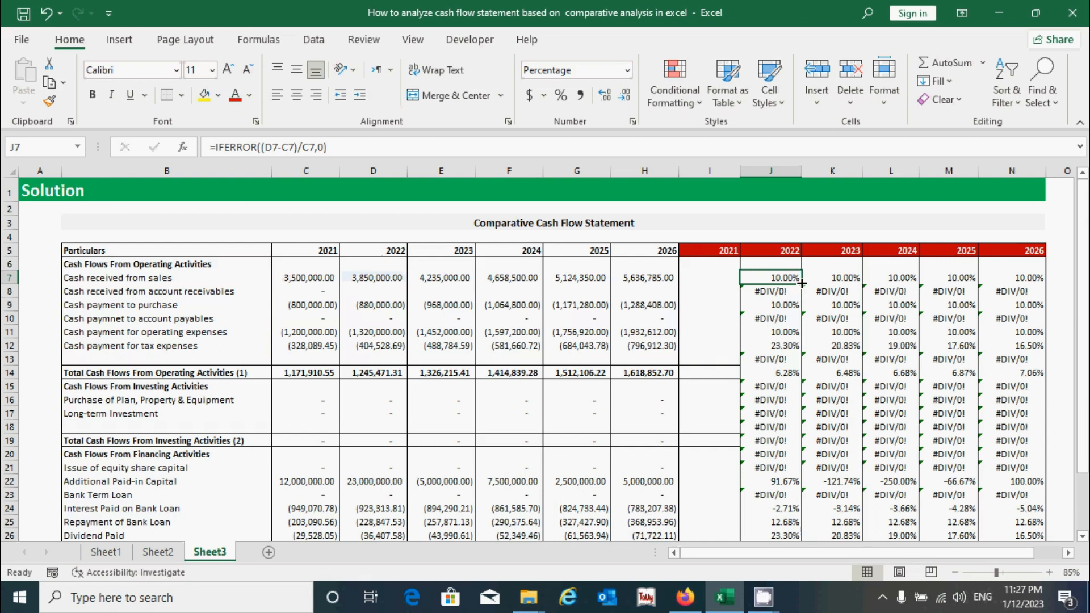
drag(802, 283, 1046, 290)
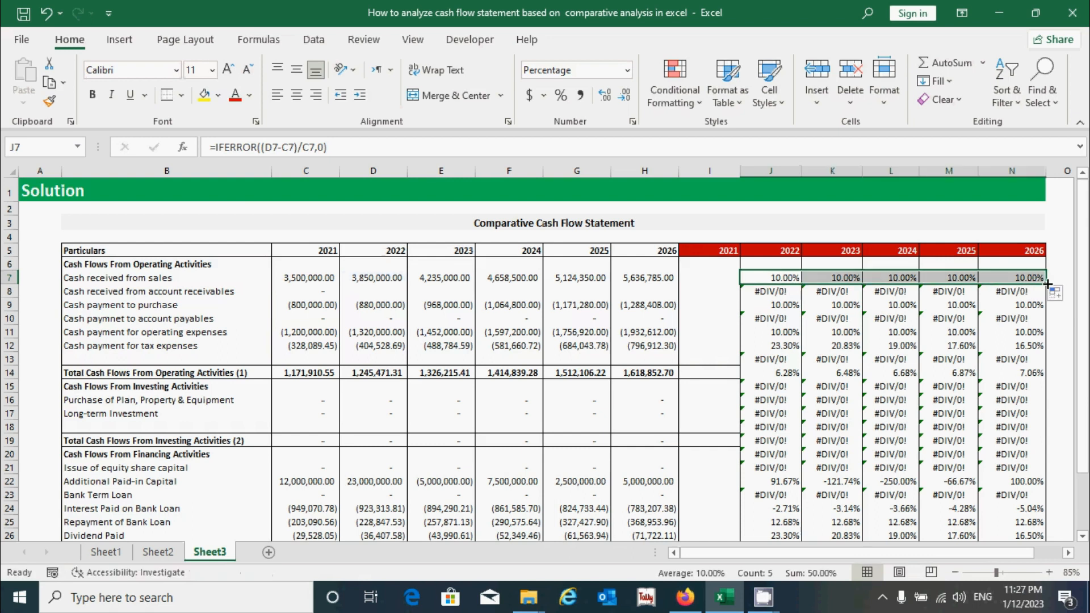
double_click(1048, 283)
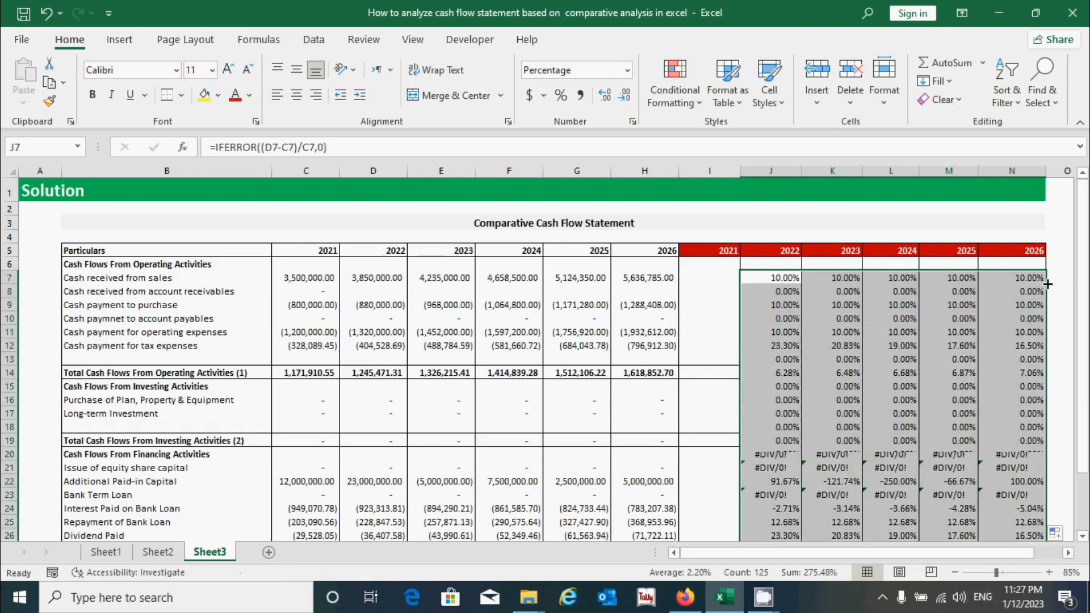
Bold the change percentages for Total Cash Flows From Operating Activities in J14:N14
scroll(839, 390, down, 2)
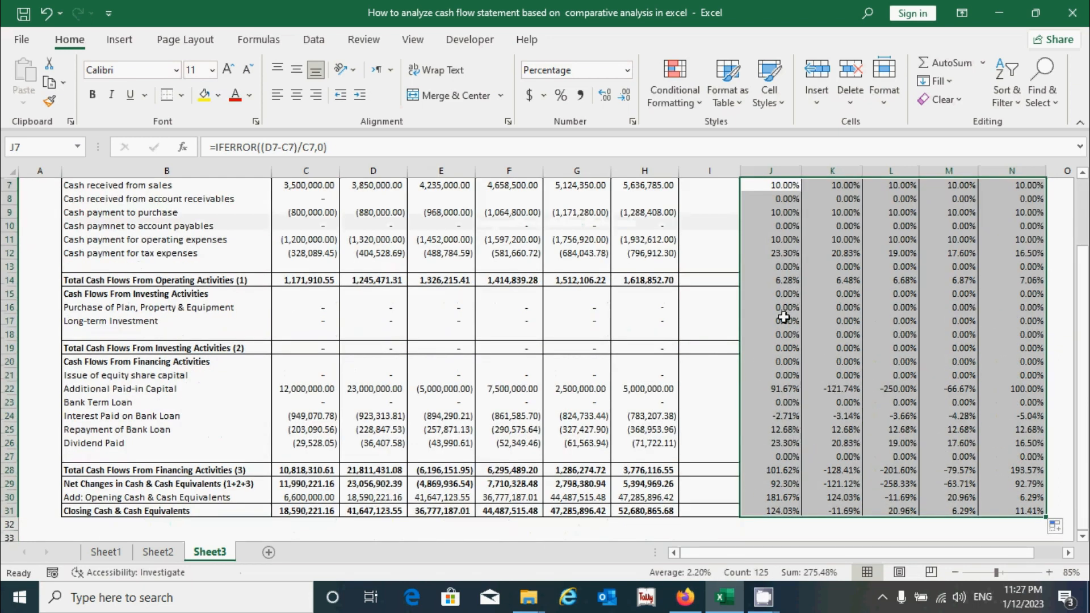
scroll(803, 373, up, 1)
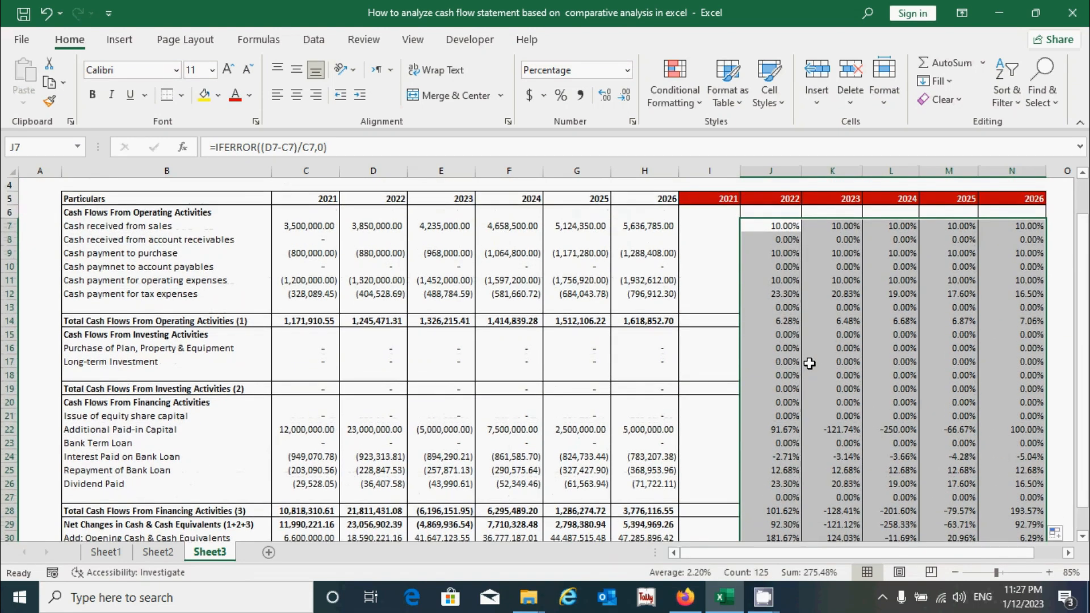
click(780, 321)
drag(779, 321, 997, 321)
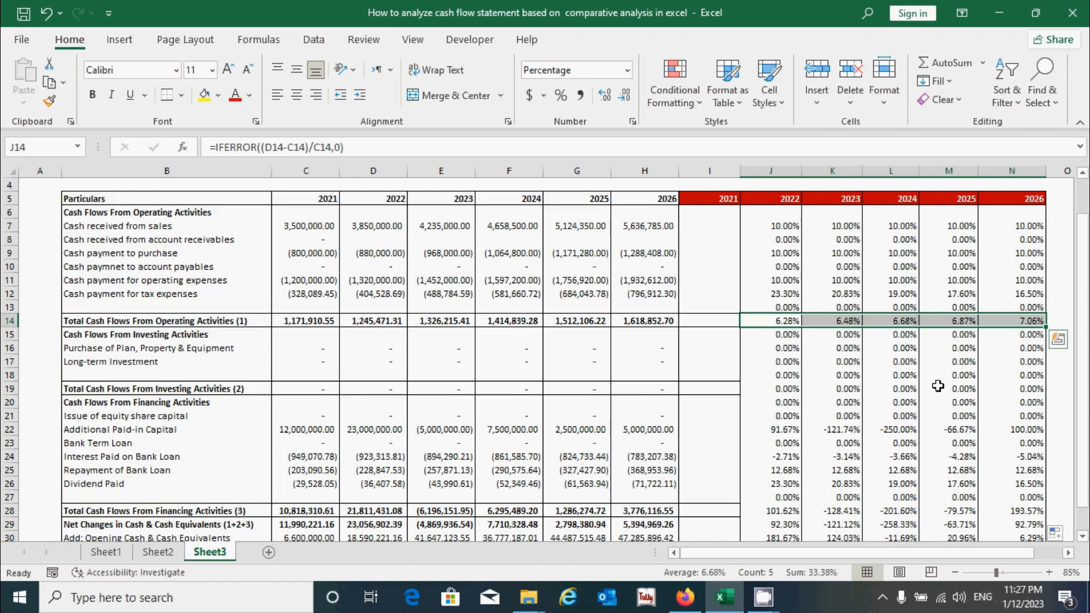
key(ctrl+b)
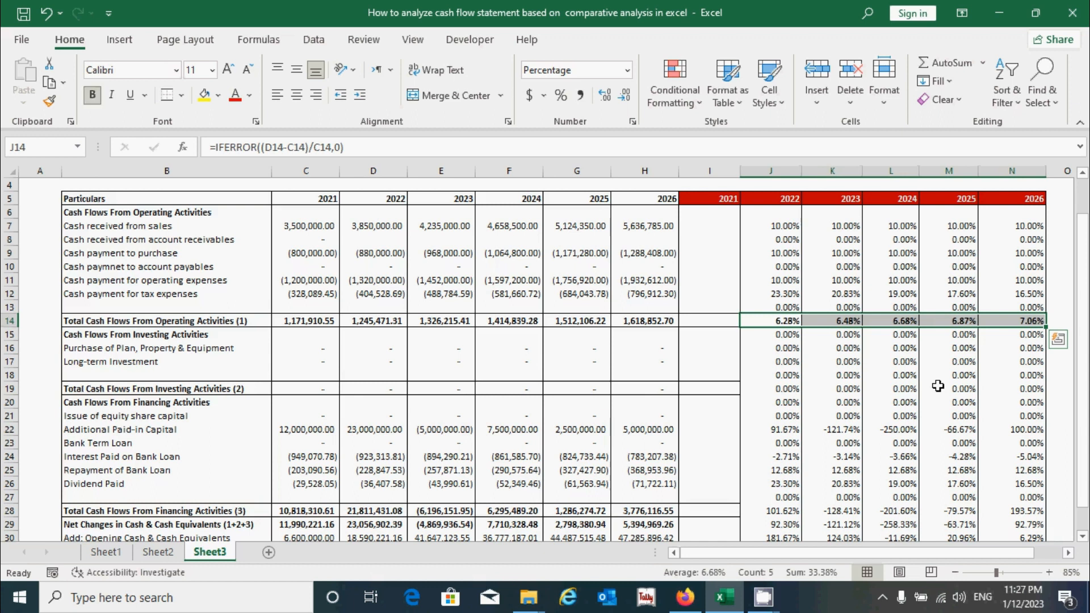
Apply all borders to the J14:N14 total row
key(alt)
key(h)
key(b)
key(a)
click(869, 378)
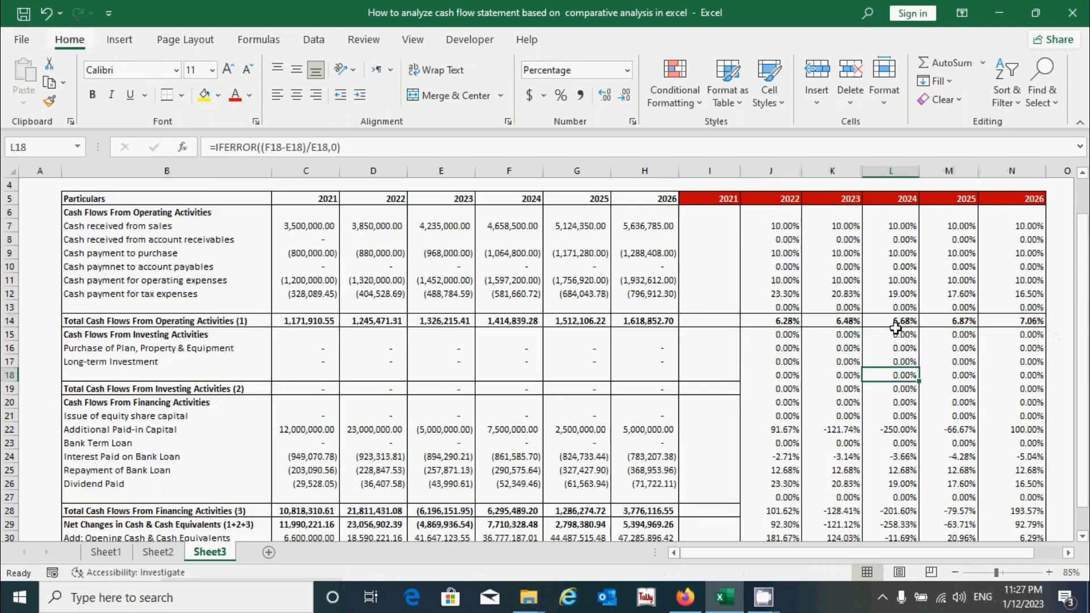
Copy the formatted J14:N14 row and paste it onto the investing total row J19:N19
click(775, 321)
drag(770, 319, 1016, 321)
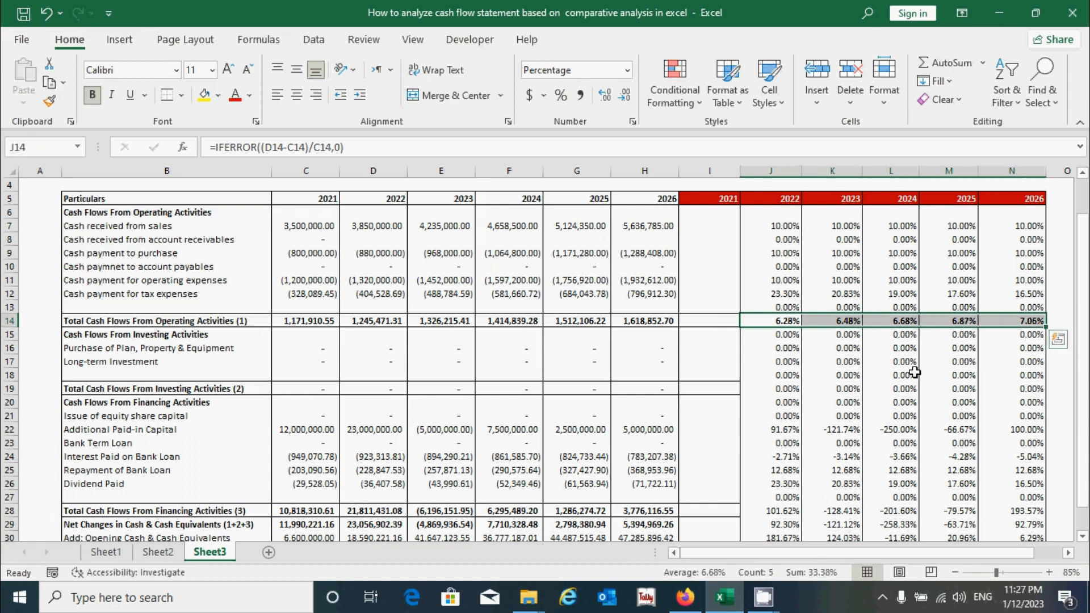
key(ctrl+c)
click(770, 390)
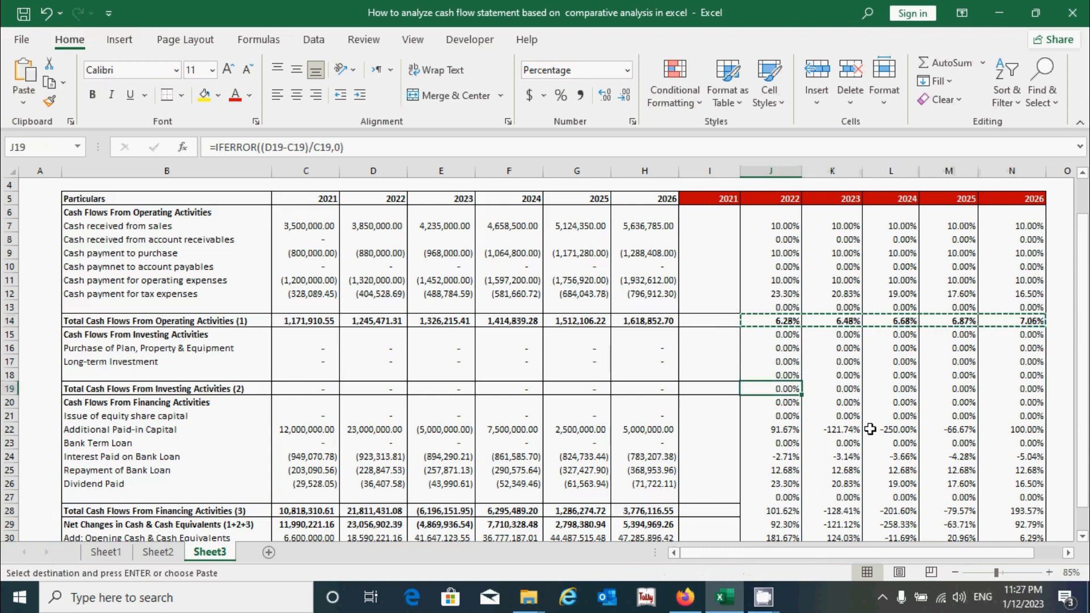
key(ctrl+v)
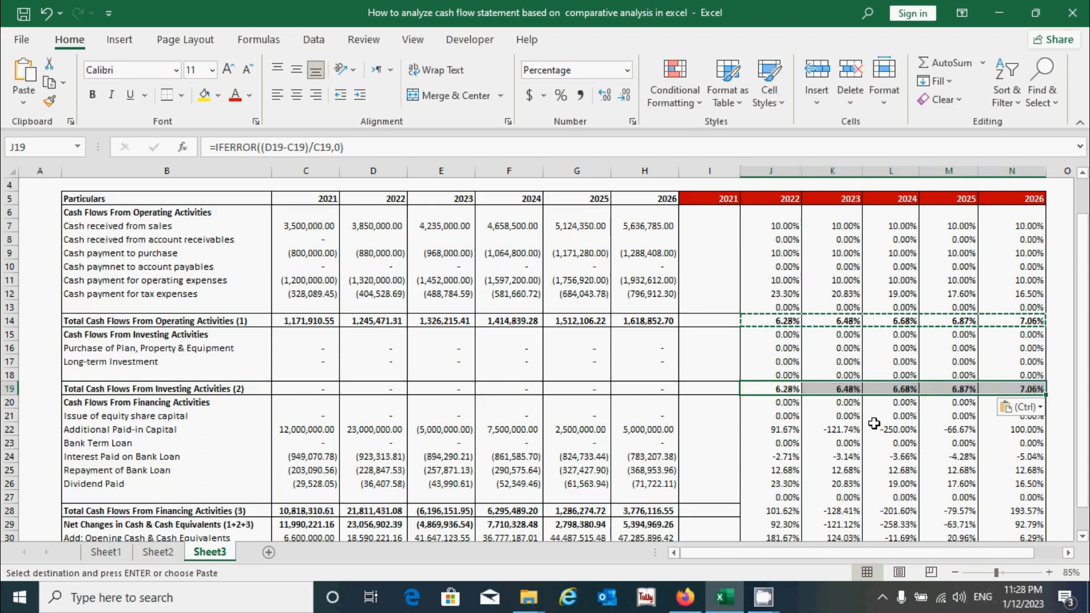
Paste the copied total row onto the financing total row 28 and the closing cash row 31
click(771, 511)
scroll(773, 506, down, 2)
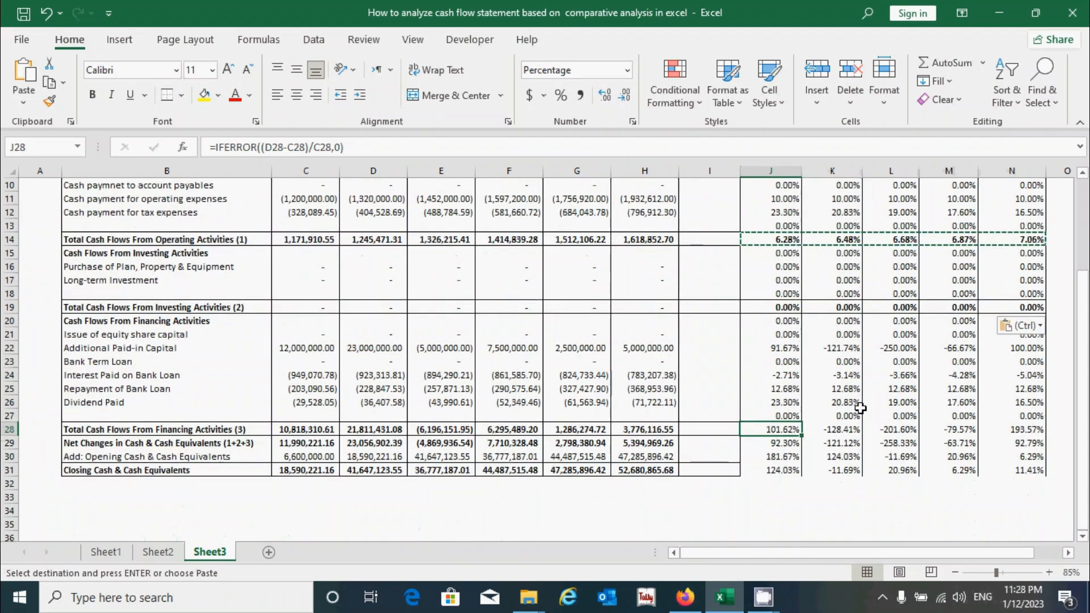
key(ctrl+v)
click(780, 470)
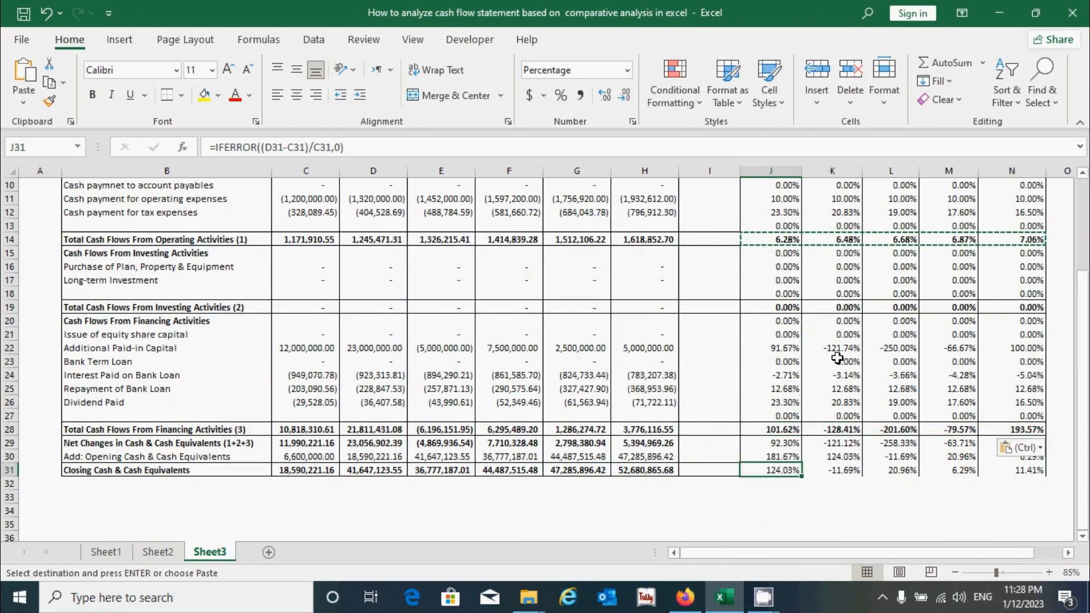
key(ctrl+v)
click(831, 402)
scroll(783, 352, up, 1)
click(779, 348)
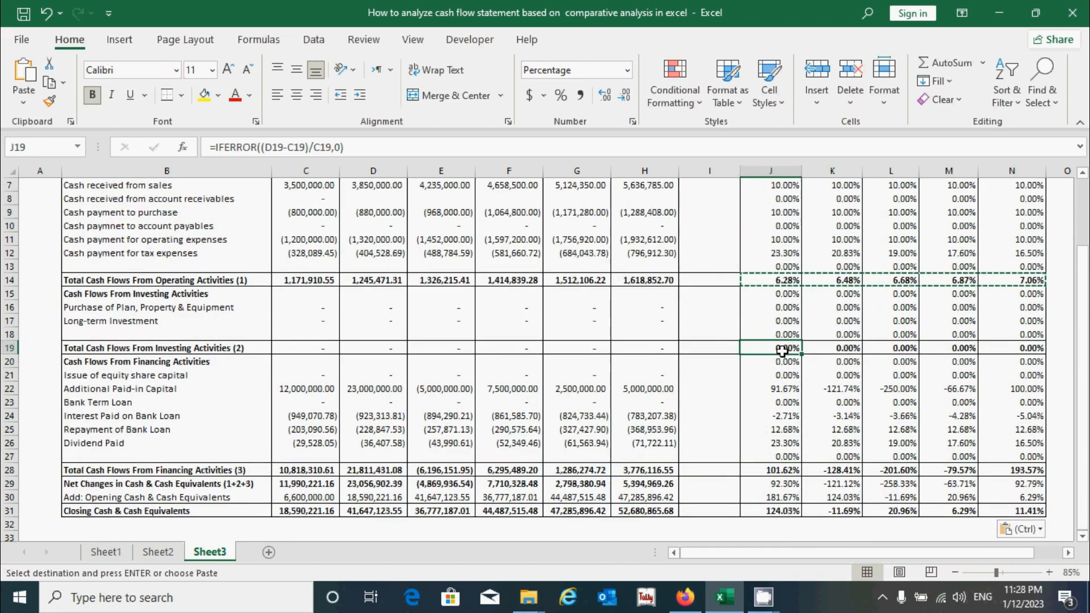
key(Escape)
Clear the change formulas in the blank row J13:N13
click(791, 411)
scroll(791, 410, up, 2)
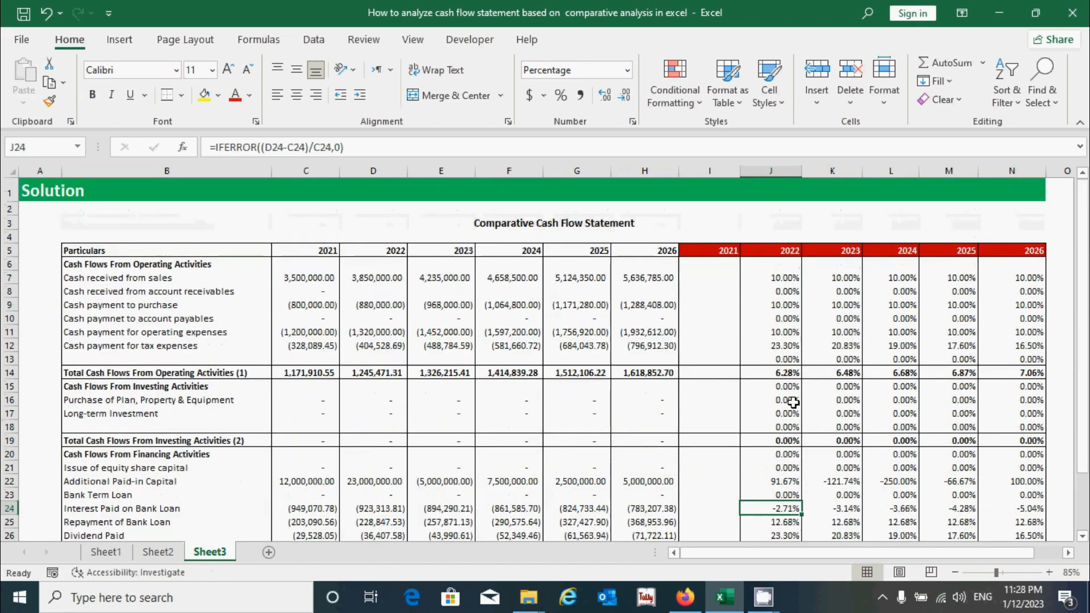
click(793, 360)
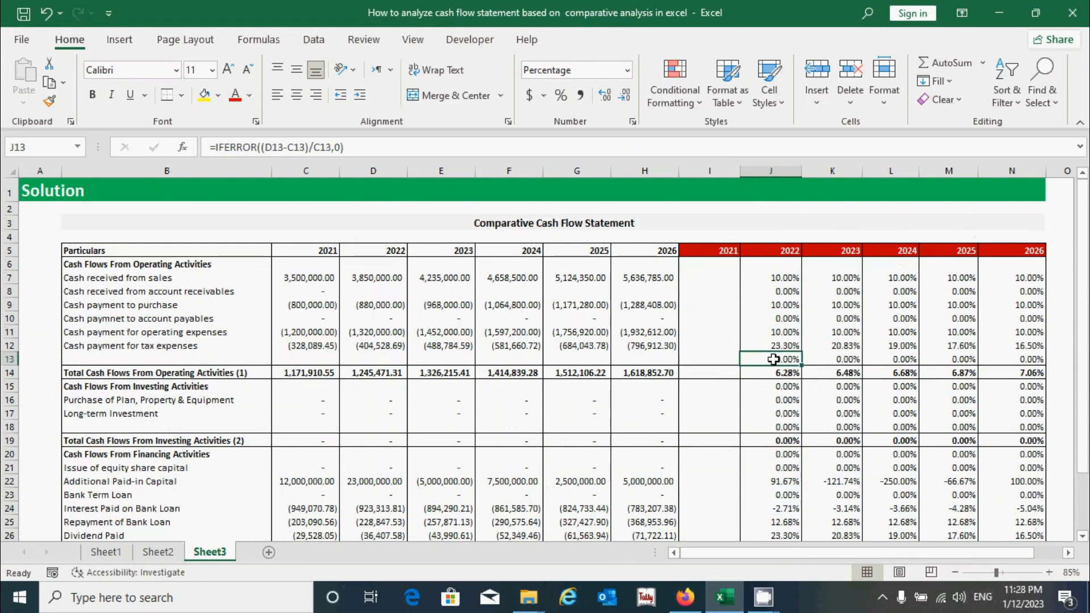
click(250, 353)
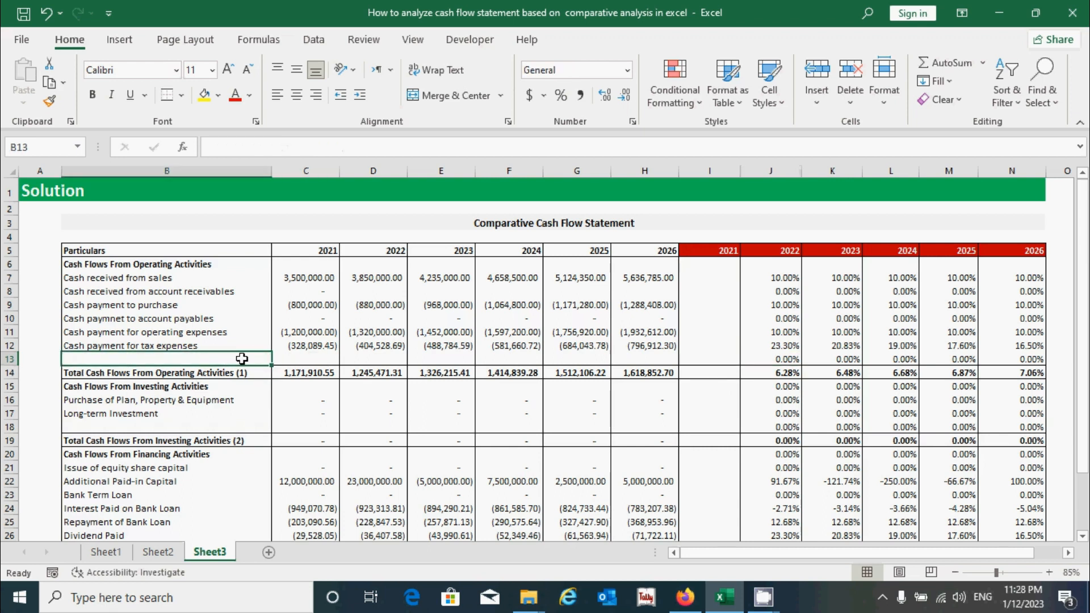
click(770, 358)
drag(769, 359, 1016, 360)
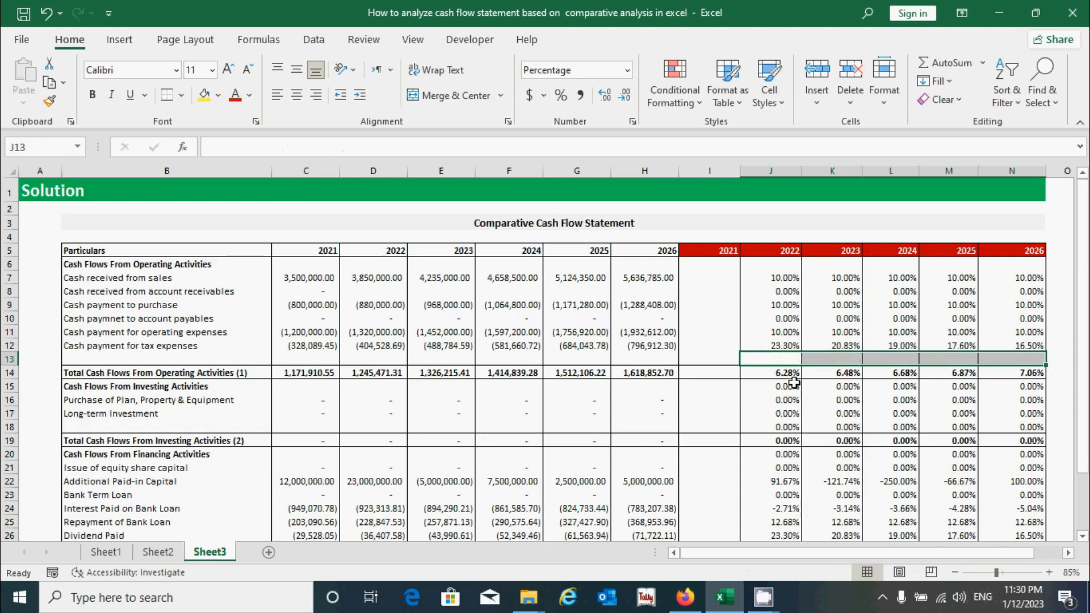
key(Delete)
Clear the change formulas in the investing heading row 15 and blank row 18
drag(784, 392, 998, 383)
drag(786, 427, 991, 429)
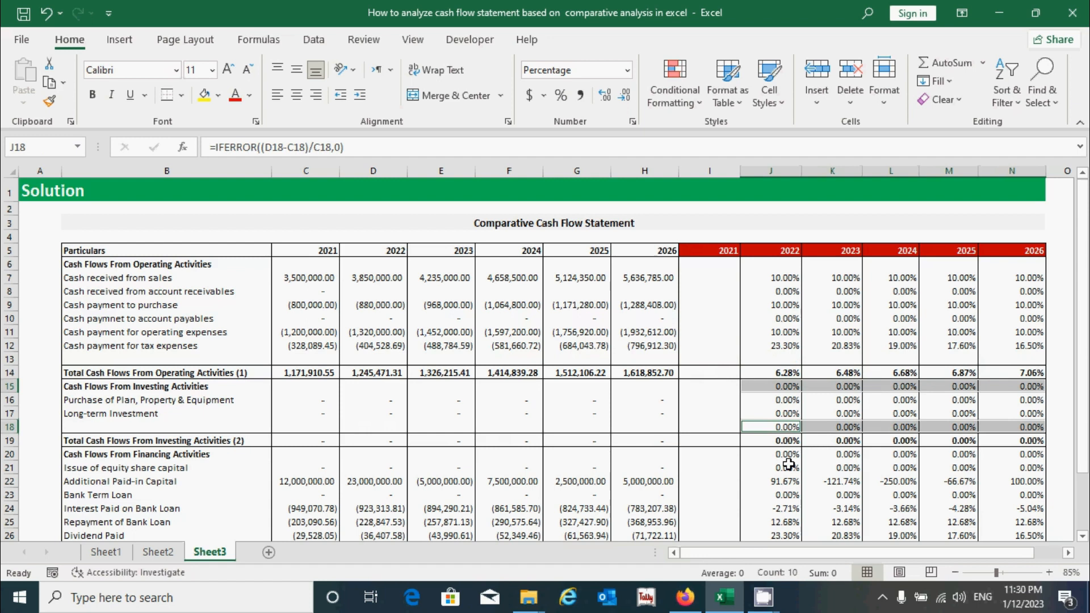
key(Delete)
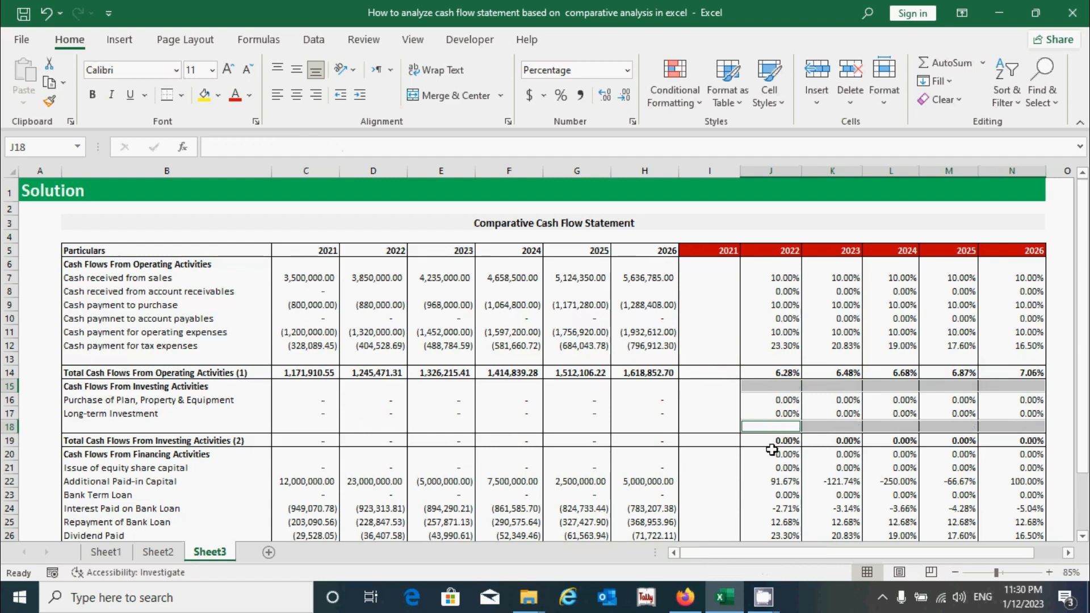
Clear the change formulas in the financing heading row 20 and blank row 27
scroll(780, 410, down, 1)
drag(786, 403, 1017, 403)
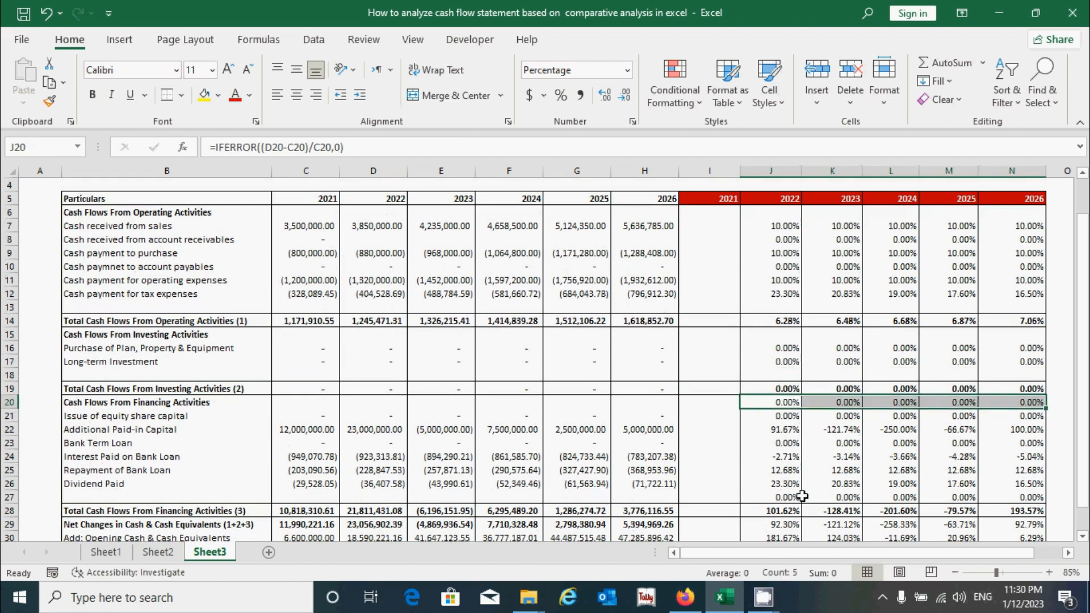
drag(778, 497, 1002, 498)
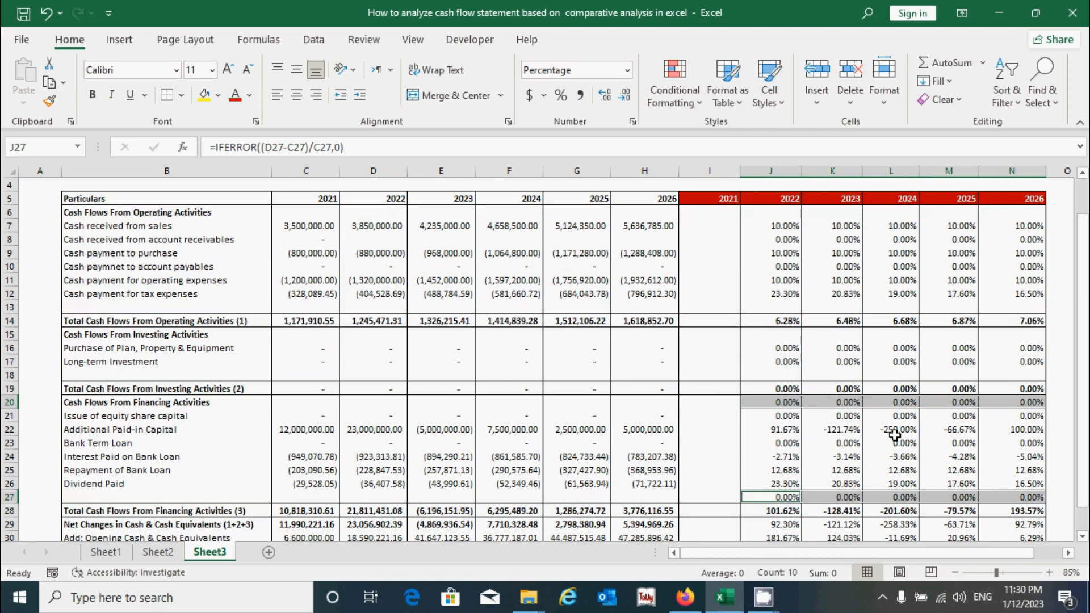
key(Delete)
Review the cleaned-up analysis table and its formulas across all years
scroll(893, 432, down, 2)
click(756, 386)
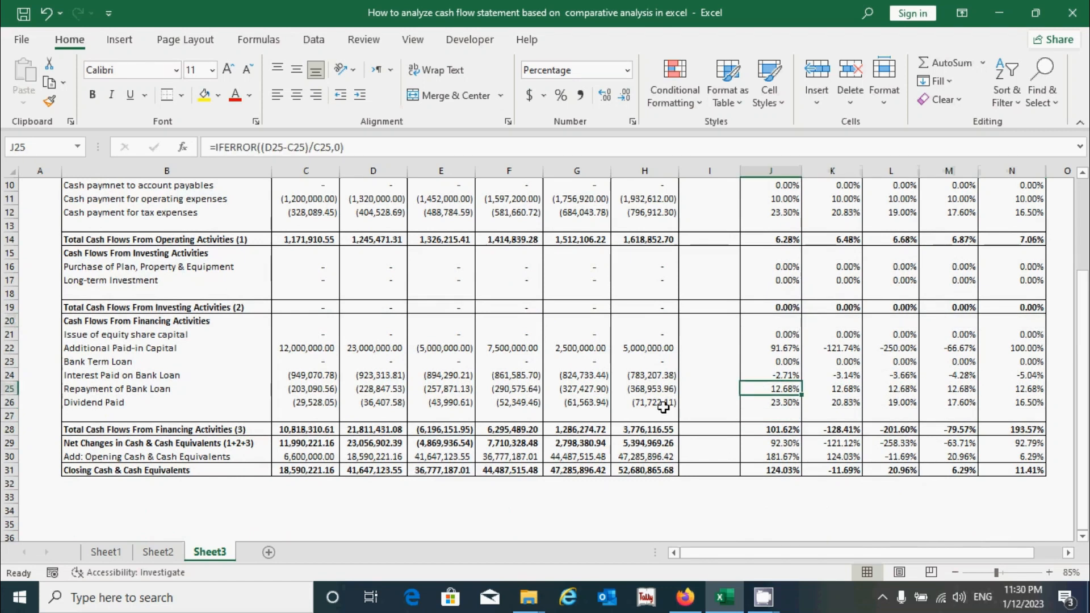
scroll(727, 405, up, 3)
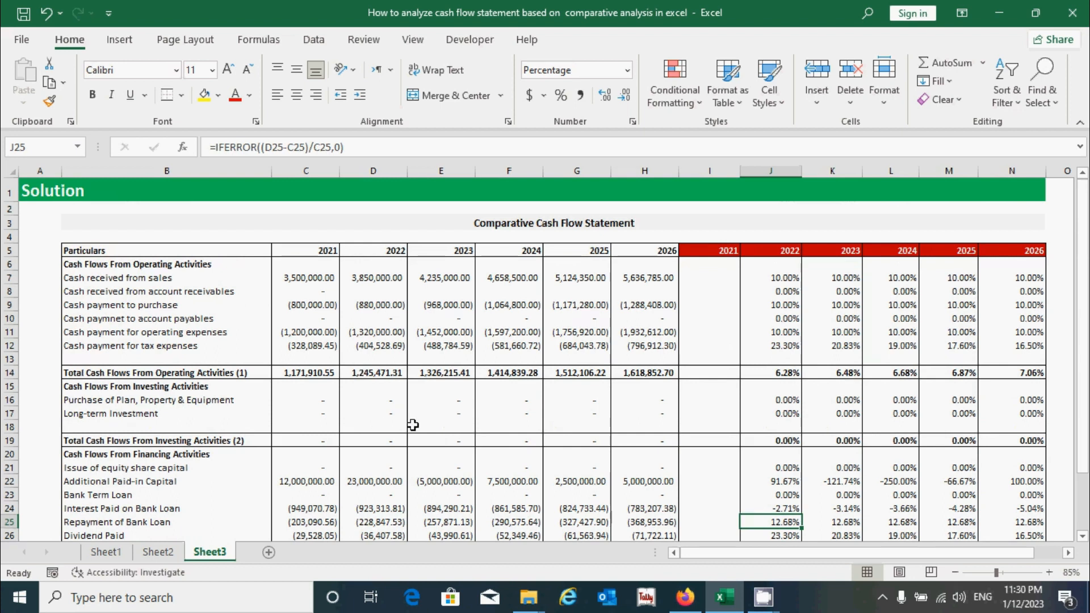
click(826, 402)
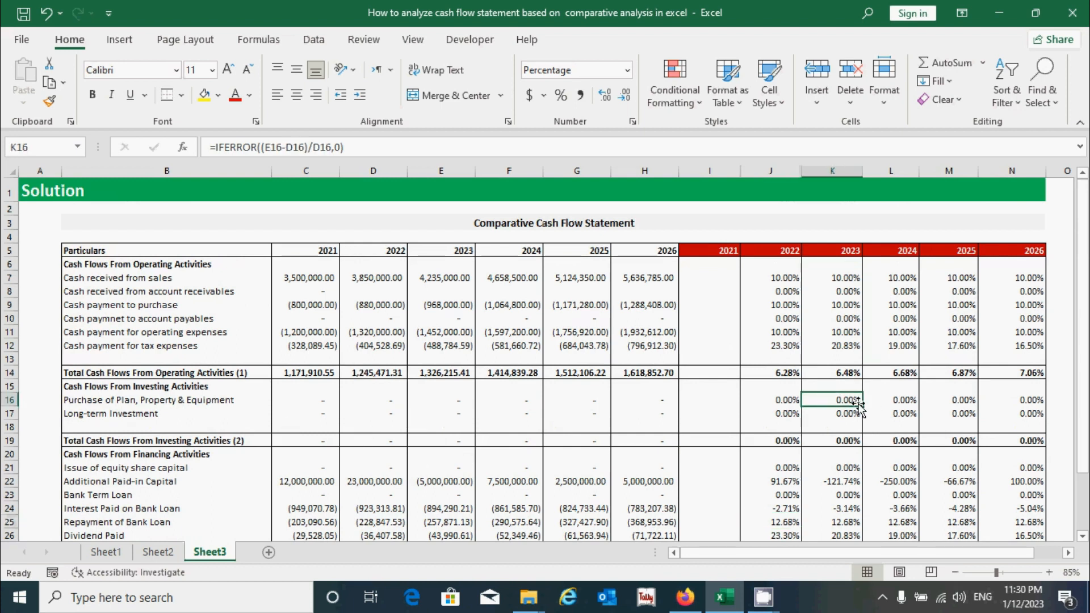
click(963, 400)
scroll(943, 341, down, 1)
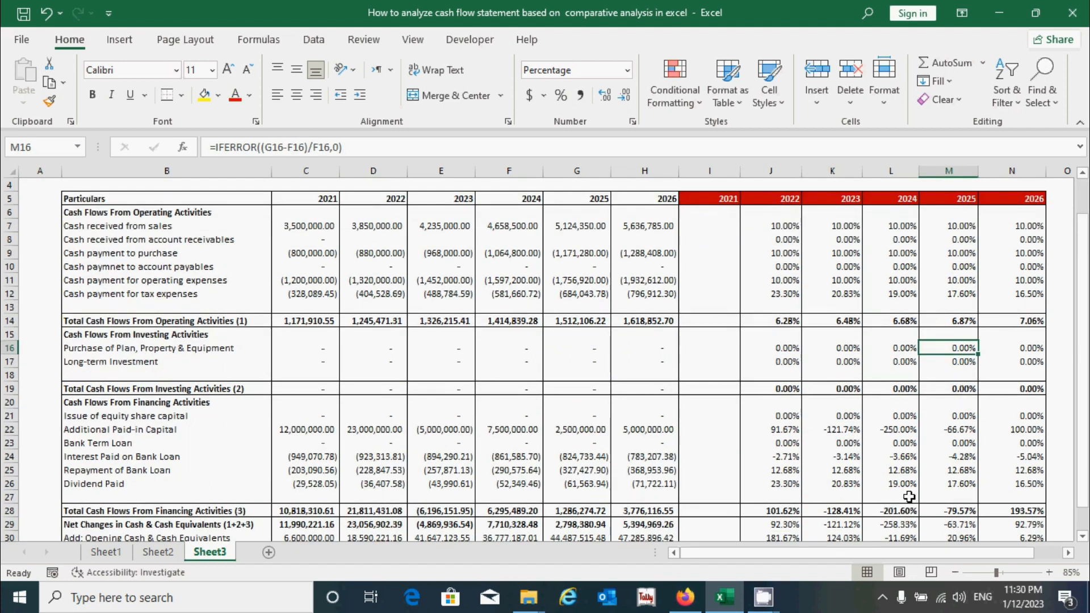
scroll(844, 407, down, 2)
scroll(863, 398, up, 4)
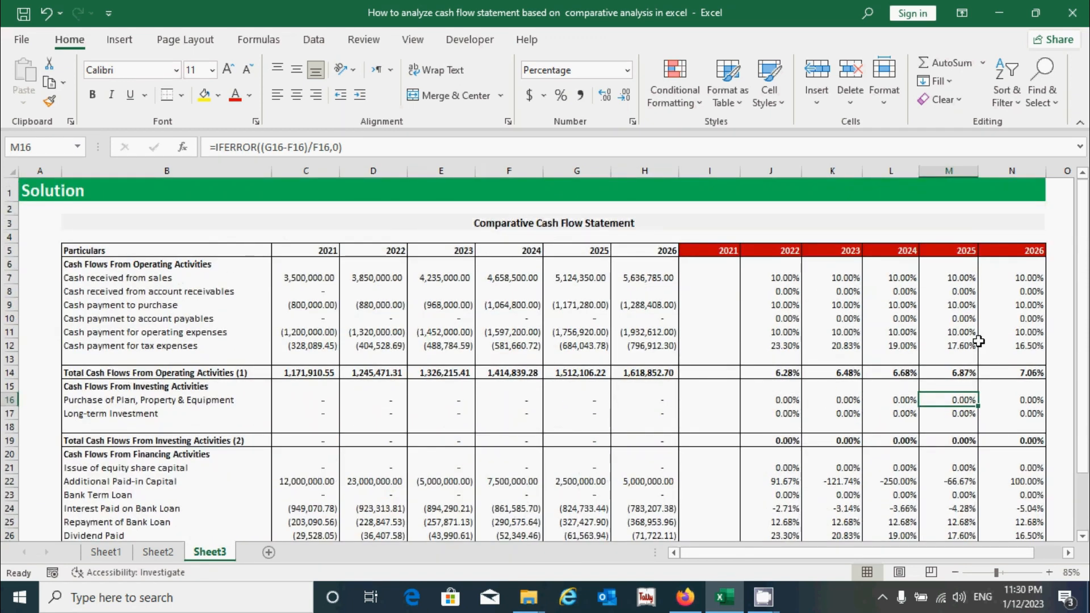
click(196, 279)
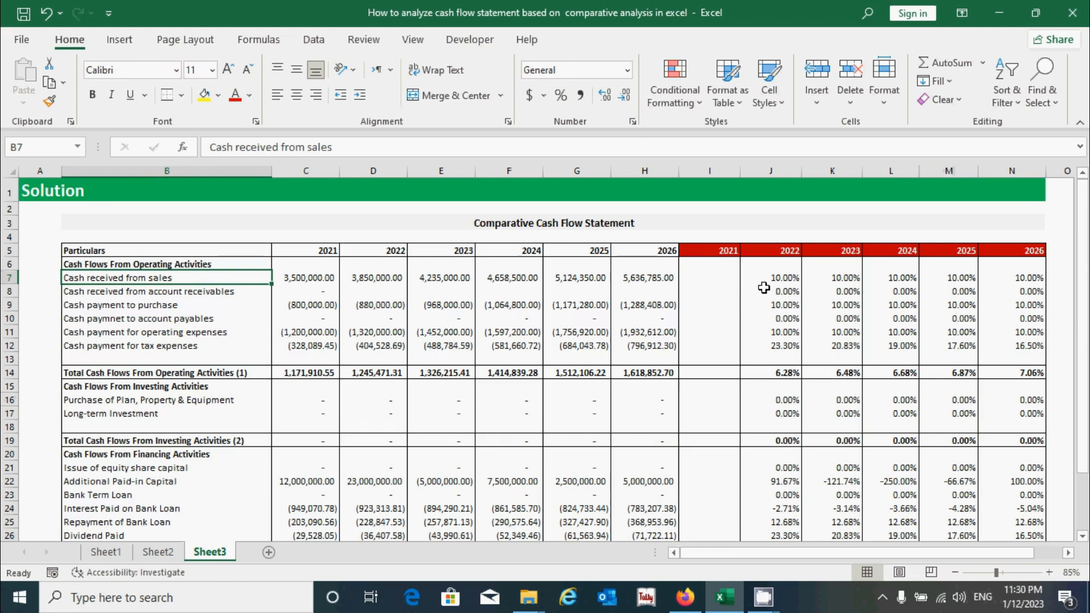
click(790, 286)
click(789, 275)
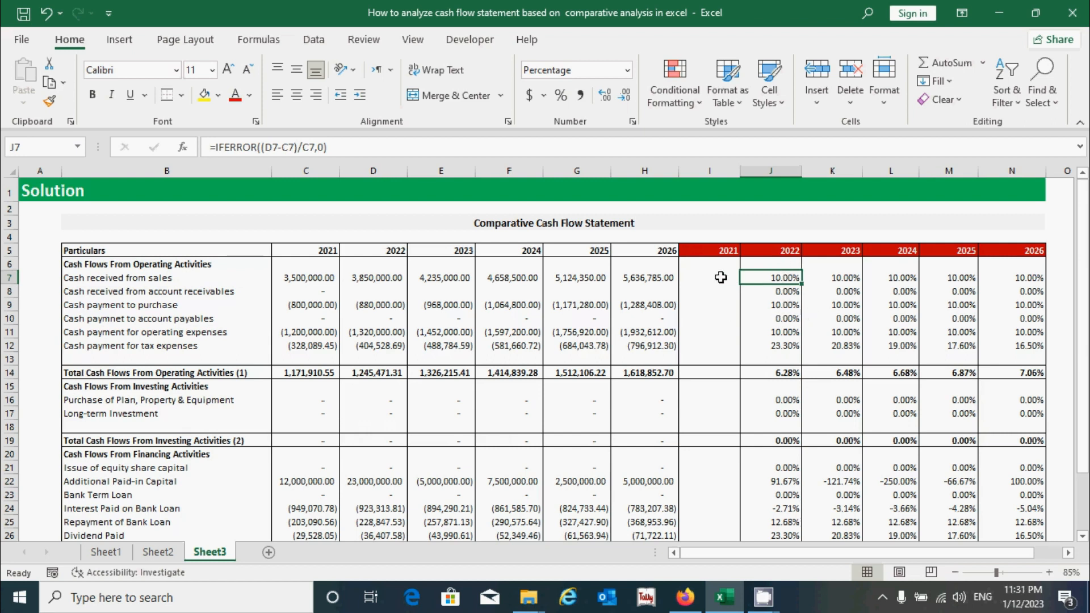
Check the 2021 and 2022 sales figures against the 2022 and 2023 change formulas for cash received from sales
click(316, 279)
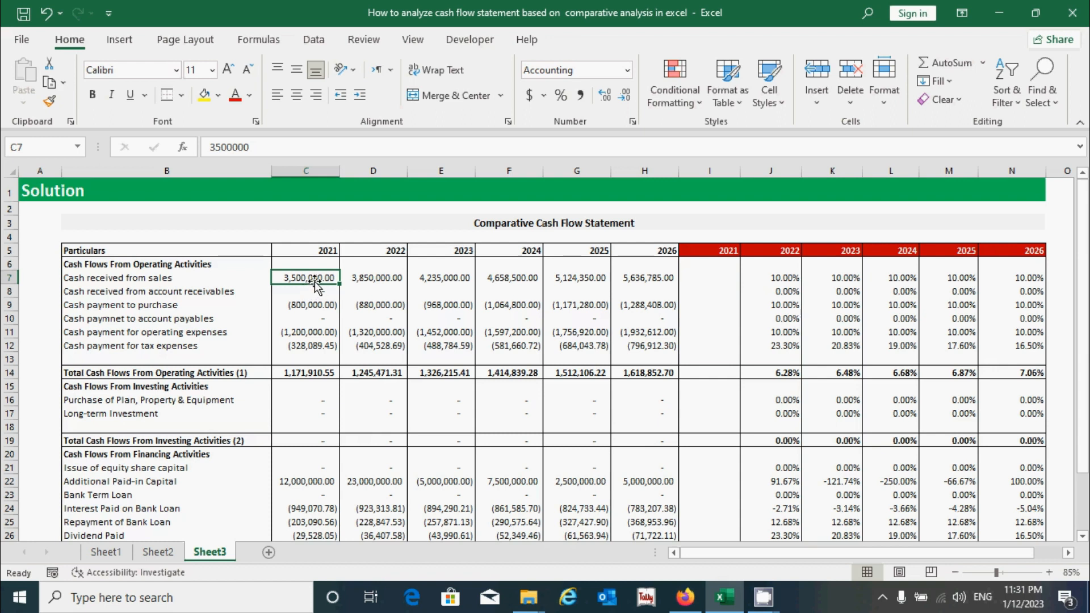
click(372, 278)
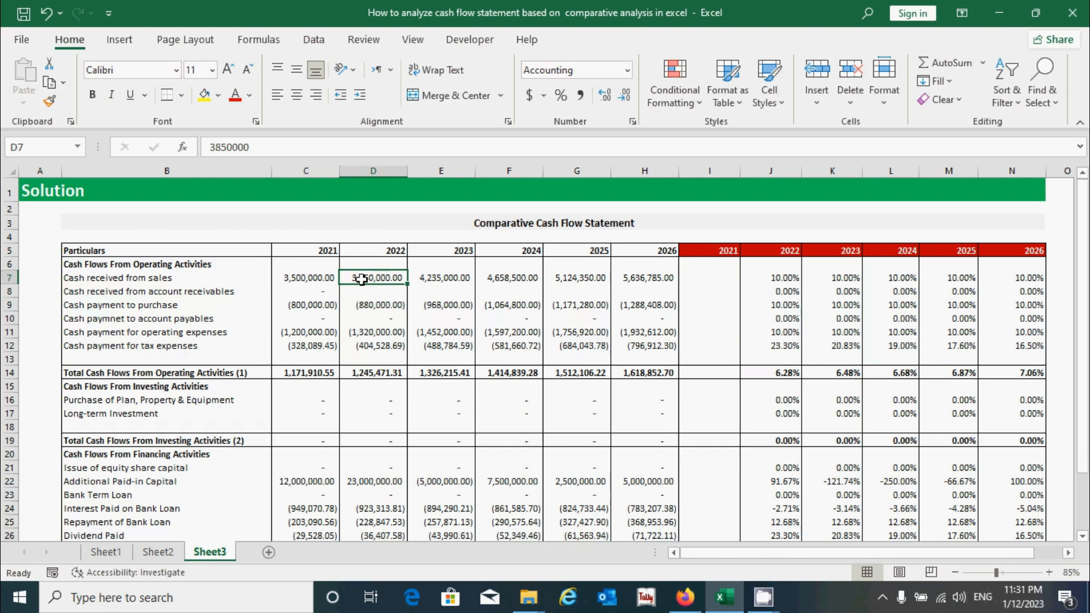
click(786, 276)
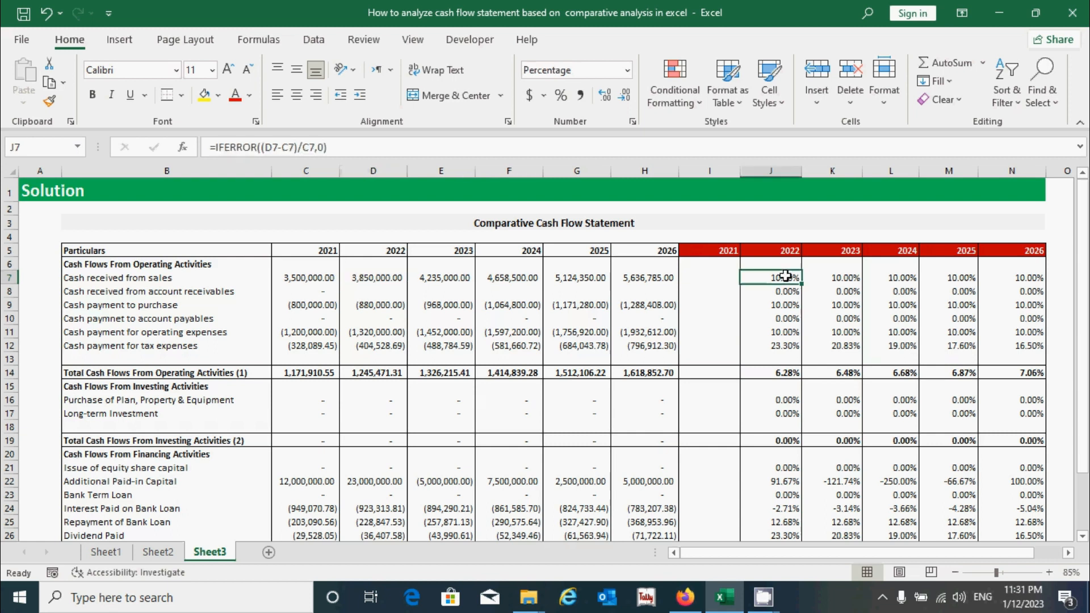
click(850, 283)
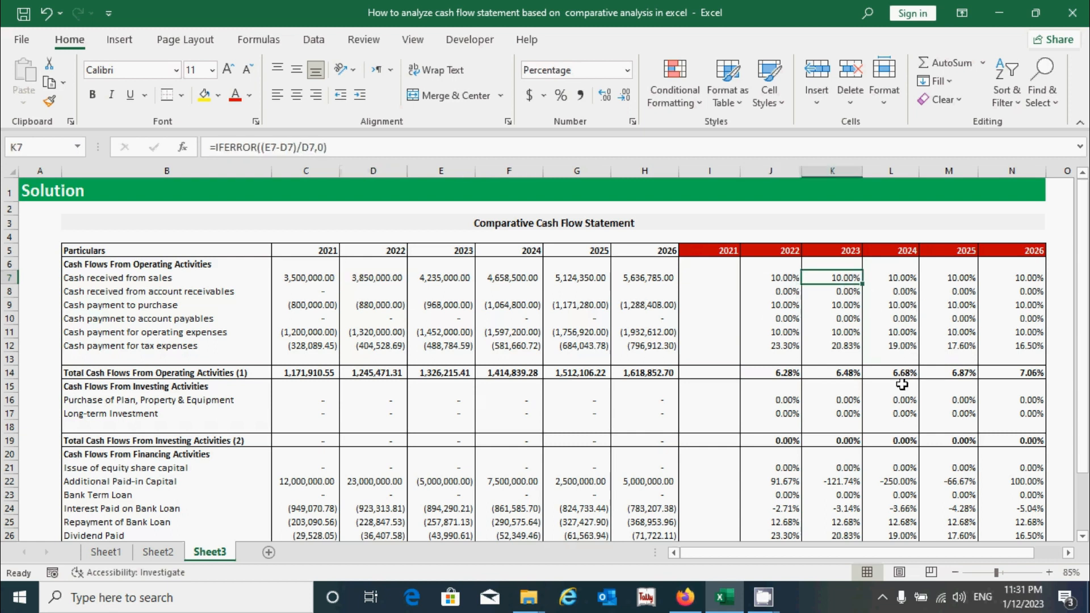
Scroll through the analysis table and inspect the empty 2021 change cells in rows 13 and 15
scroll(901, 410, down, 1)
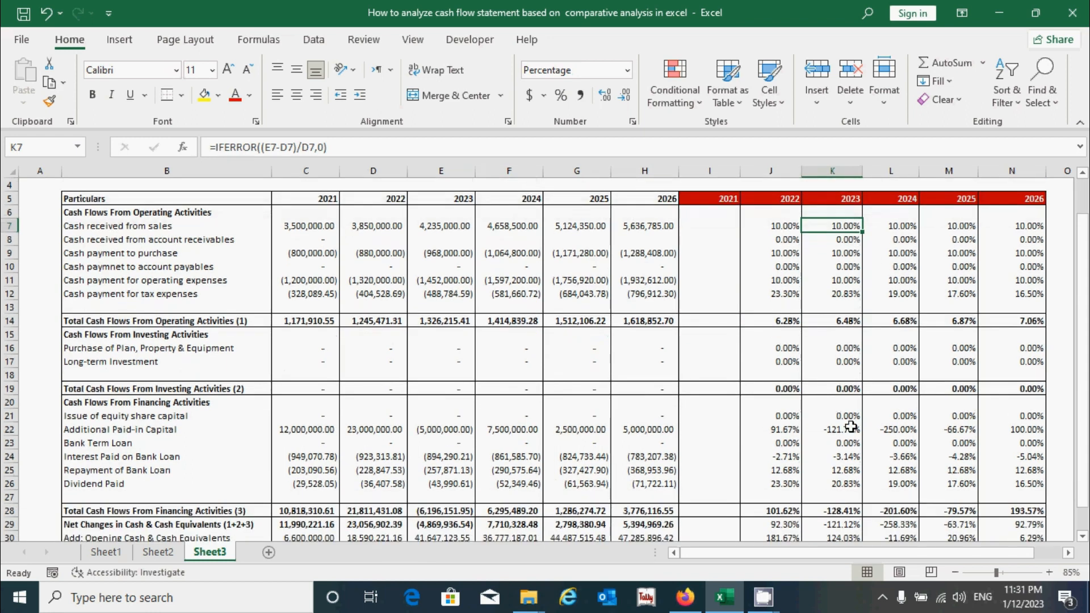
scroll(850, 426, down, 1)
scroll(850, 426, up, 2)
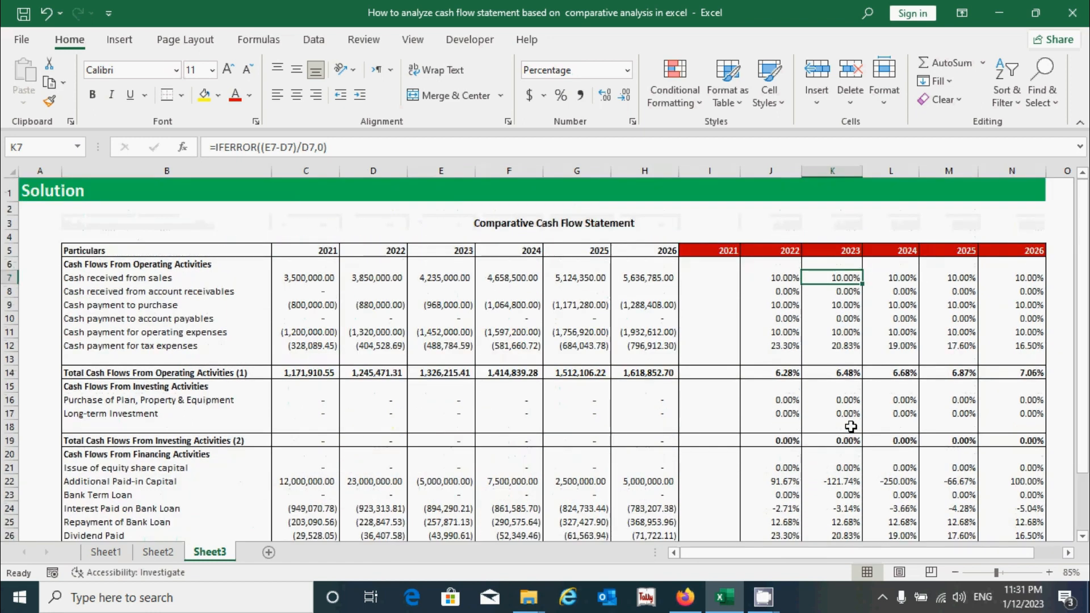
scroll(850, 426, down, 3)
scroll(850, 425, up, 3)
click(704, 358)
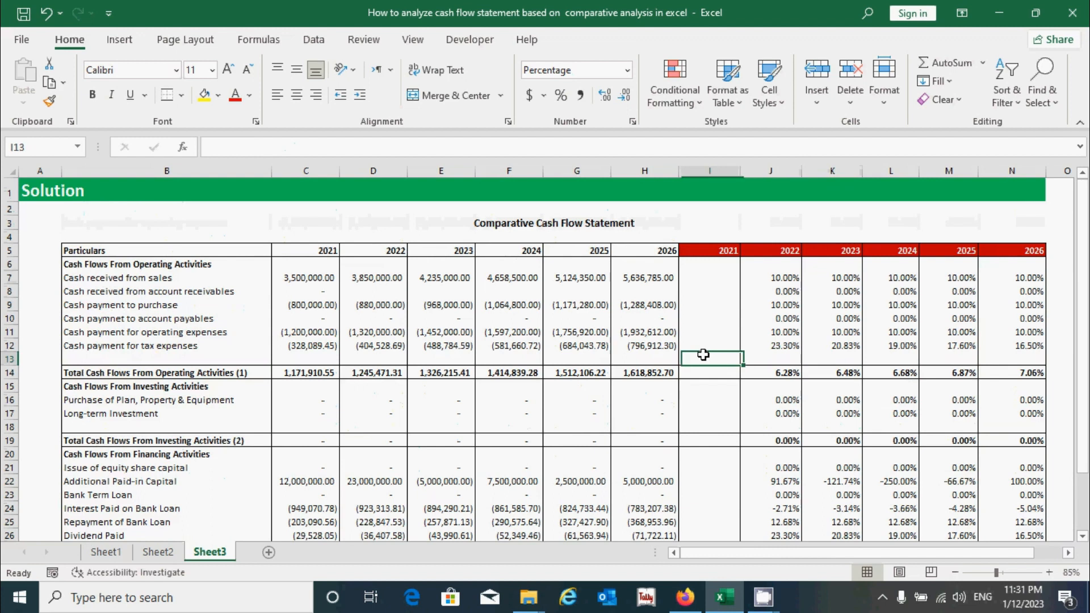
click(719, 388)
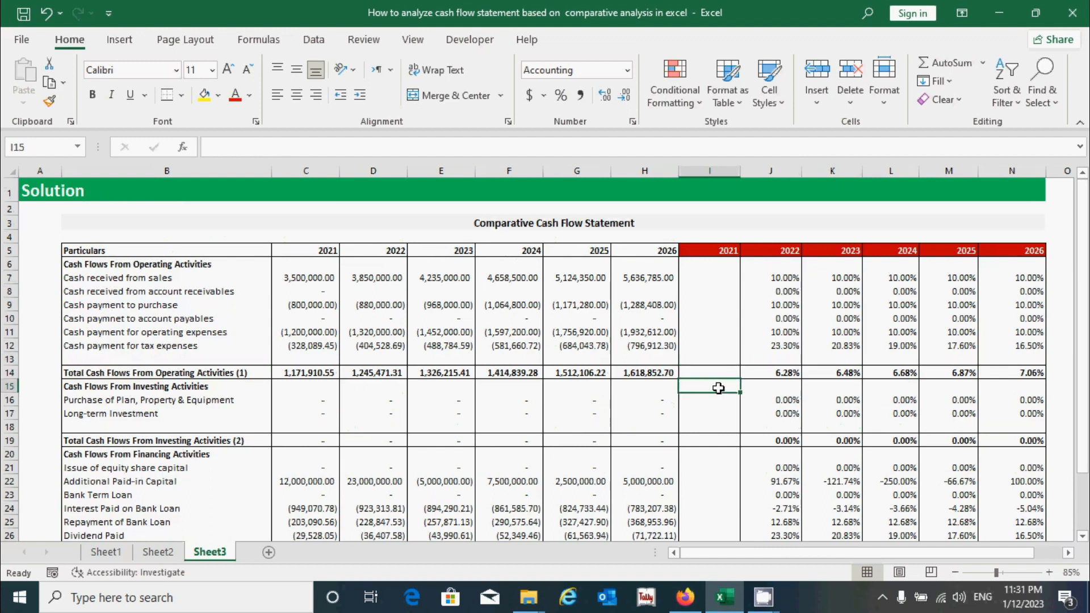